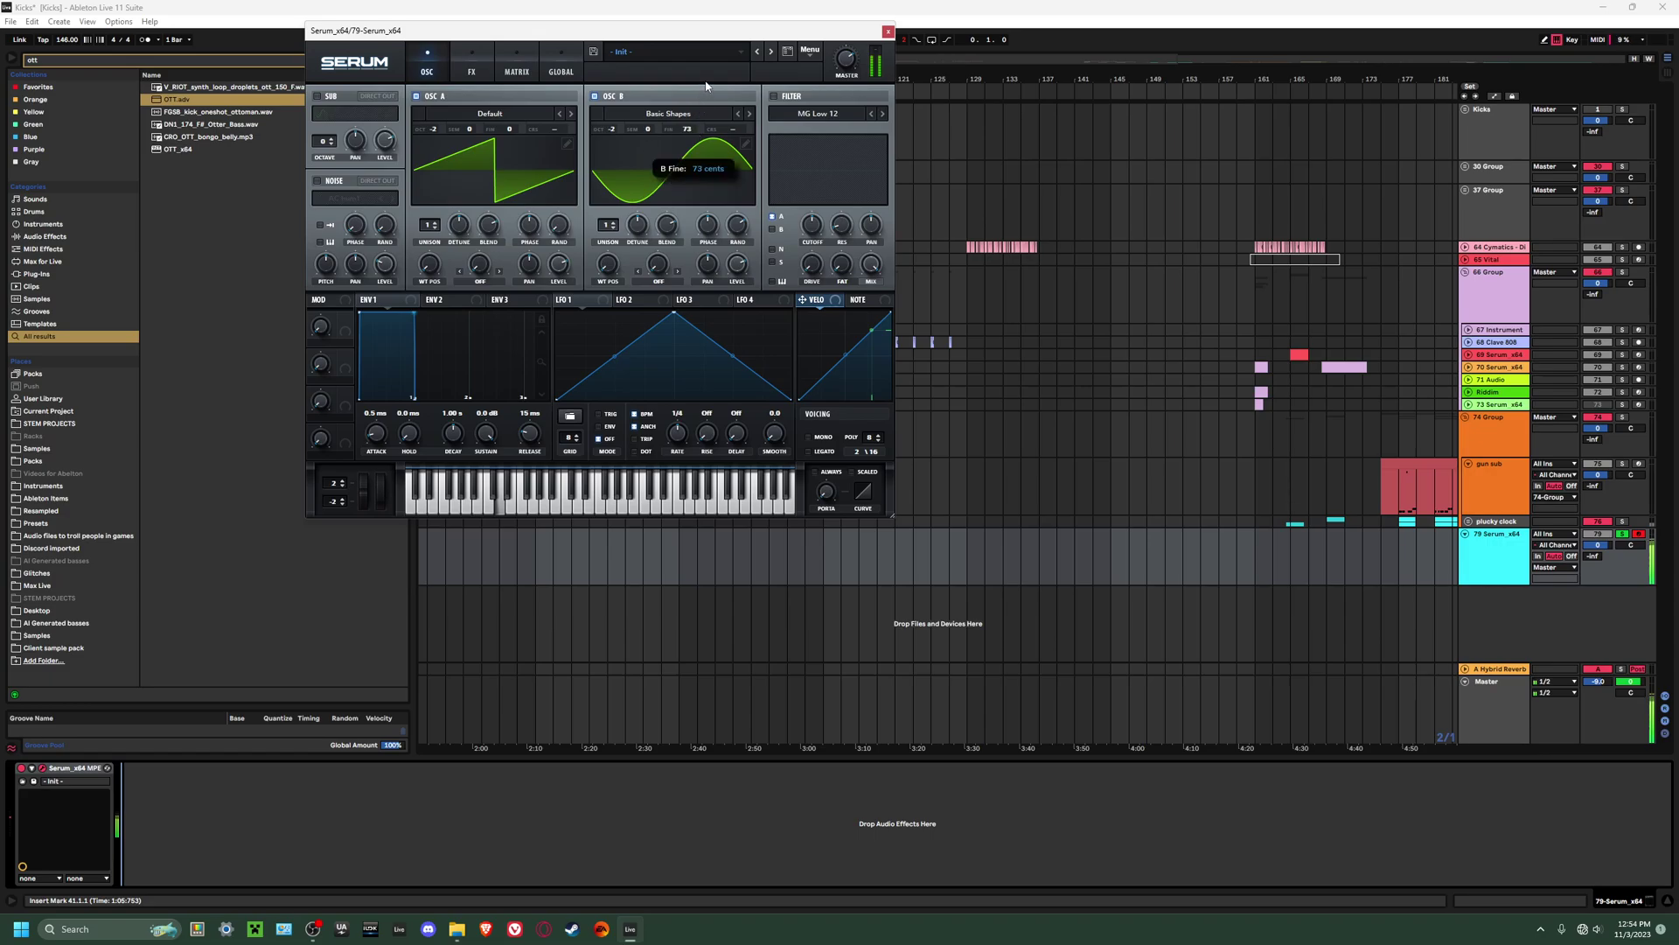
Fine-tune oscillator B and layer in a direct-out triangle sub at octave -2 plus AC hum1 noise at 17% level.
{"action": "left_click_drag", "start_coordinate": [705, 87], "coordinate": [705, 89]}
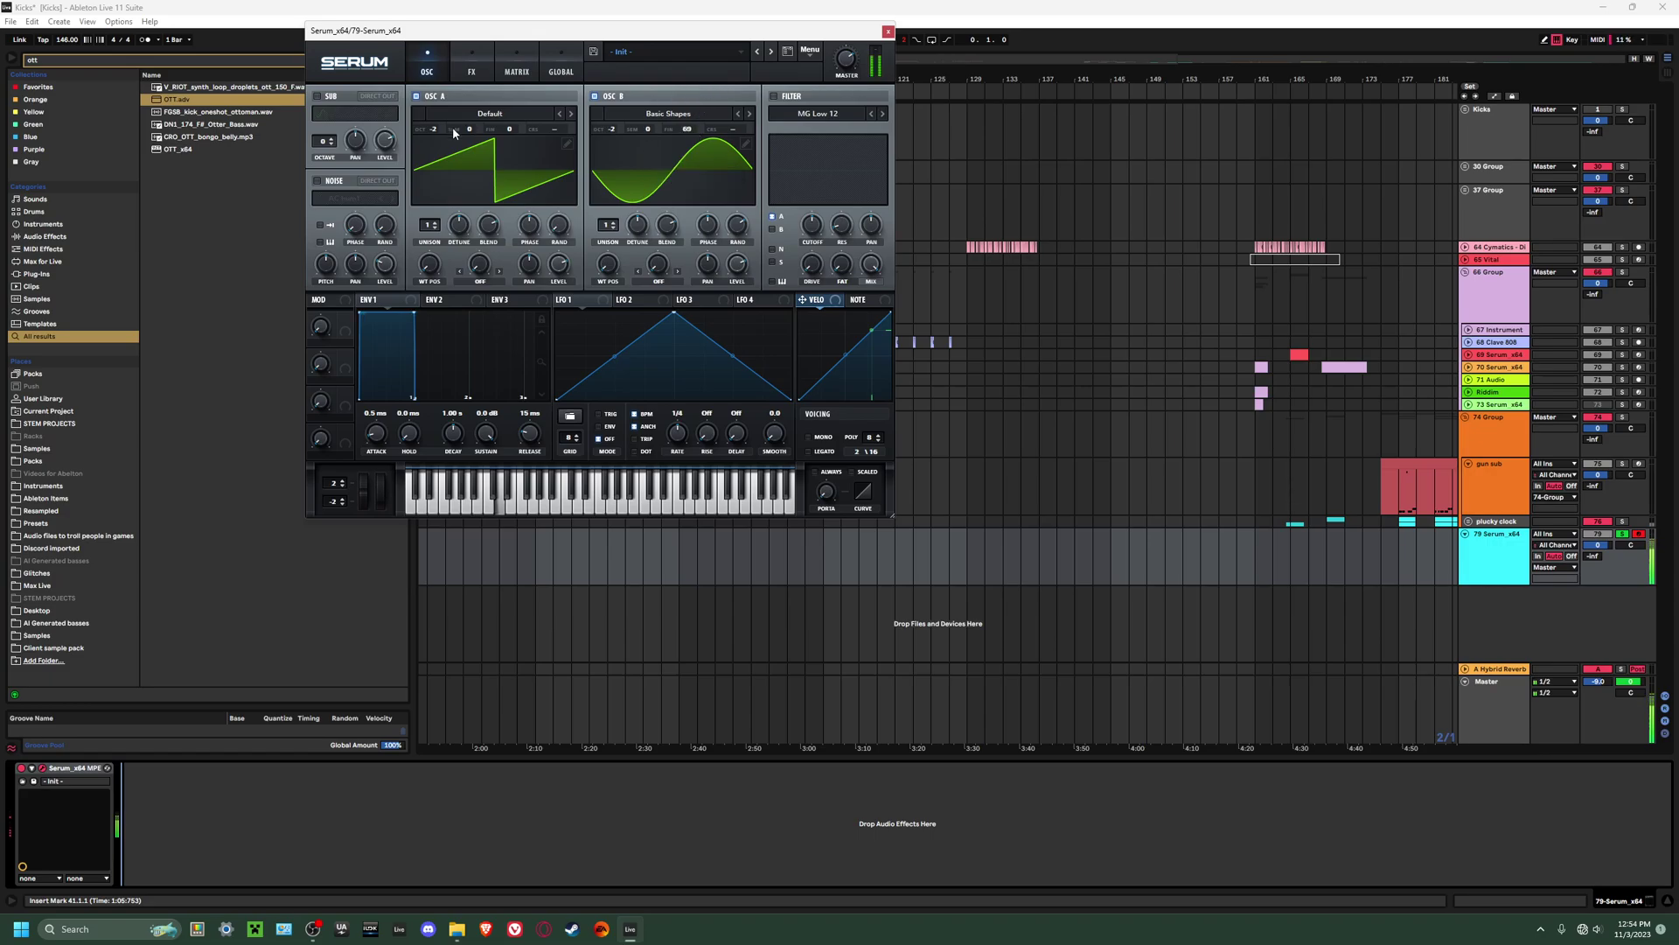
{"action": "left_click", "coordinate": [362, 116]}
{"action": "left_click", "coordinate": [348, 114]}
{"action": "left_click", "coordinate": [377, 96]}
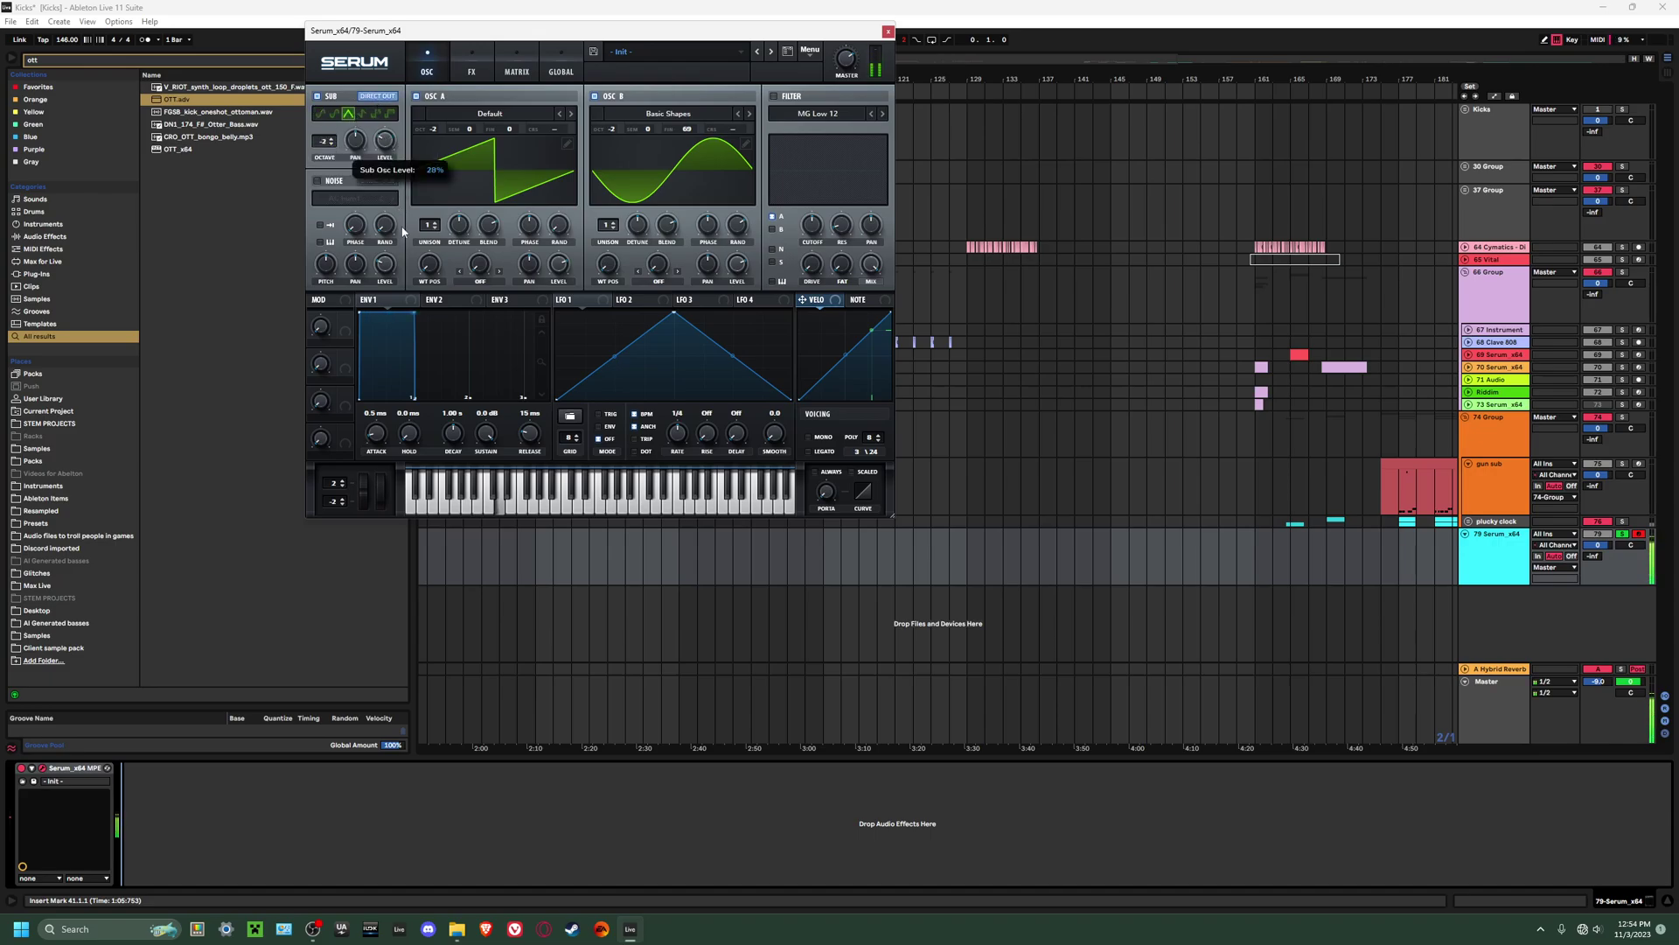
{"action": "left_click", "coordinate": [339, 182]}
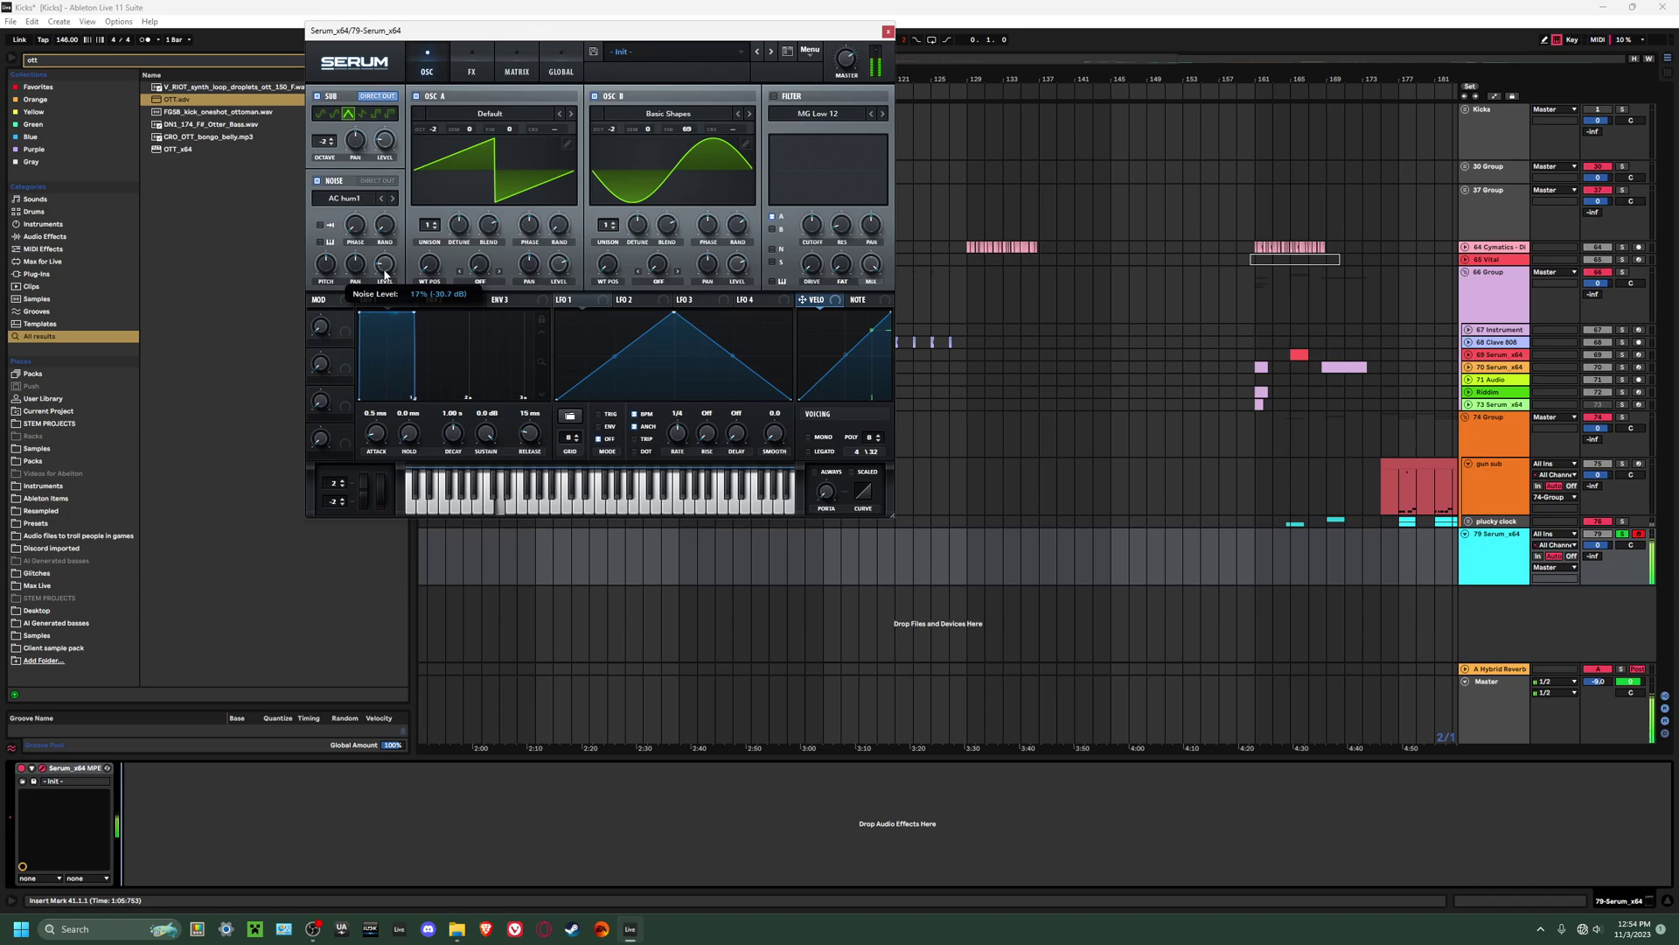
Enable the Hyper/Dimension effect and modulate the Hyper mix with LFO 1, set to trigger mode at 0.3 Hz without BPM sync.
{"action": "left_click", "coordinate": [471, 72]}
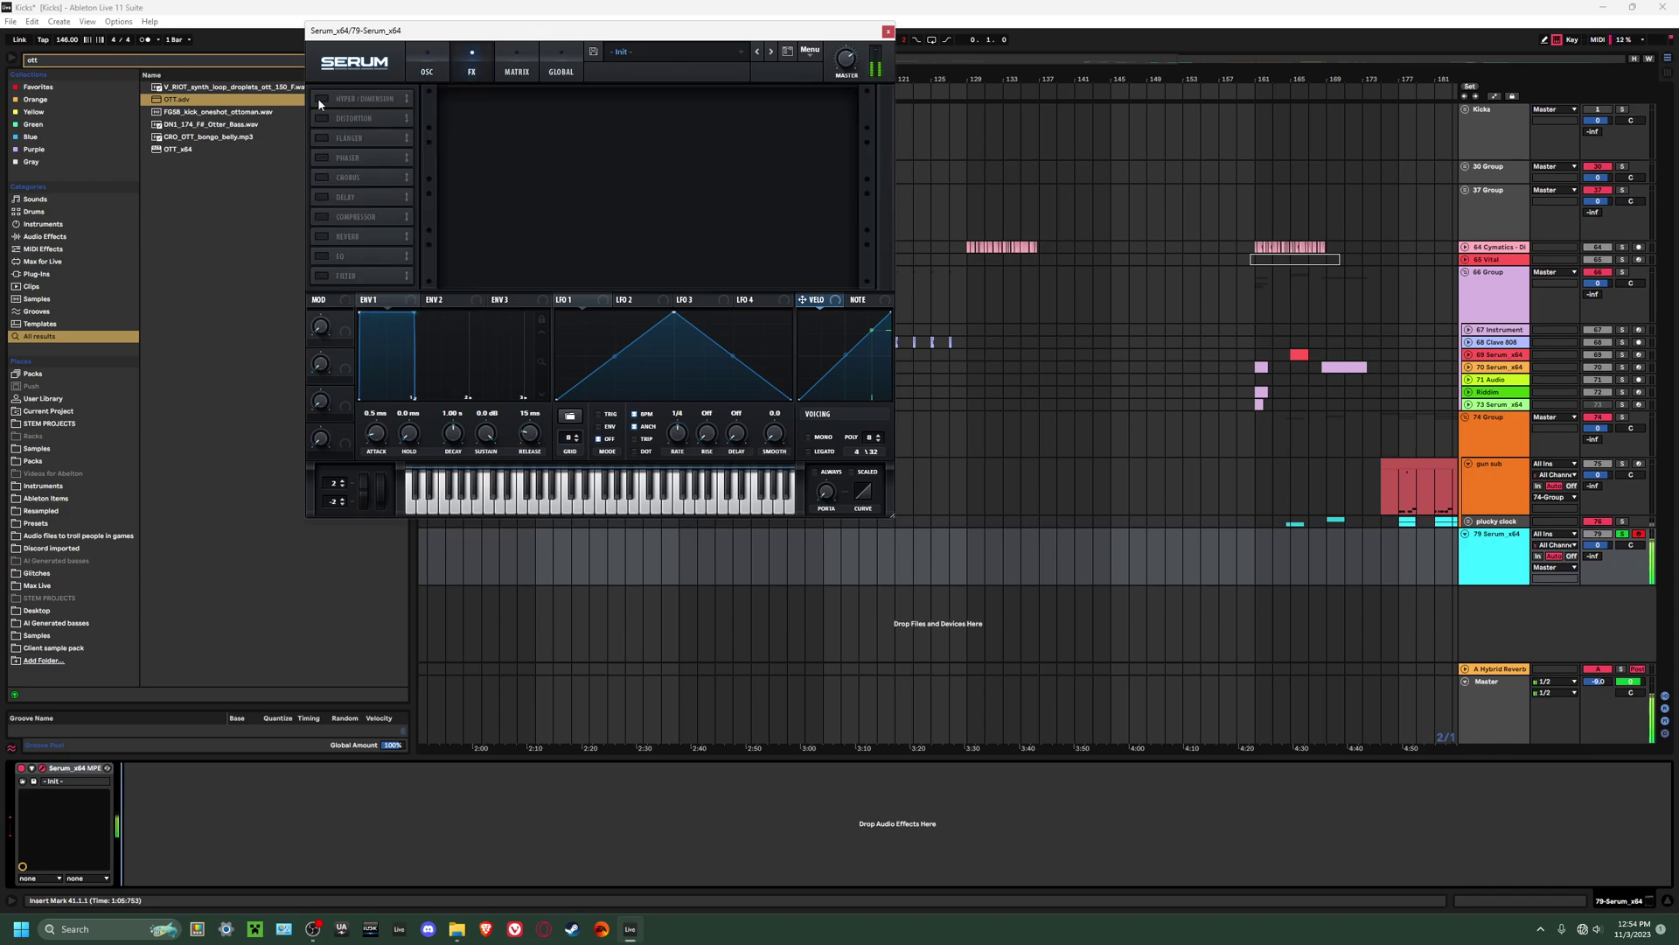
{"action": "left_click", "coordinate": [322, 99]}
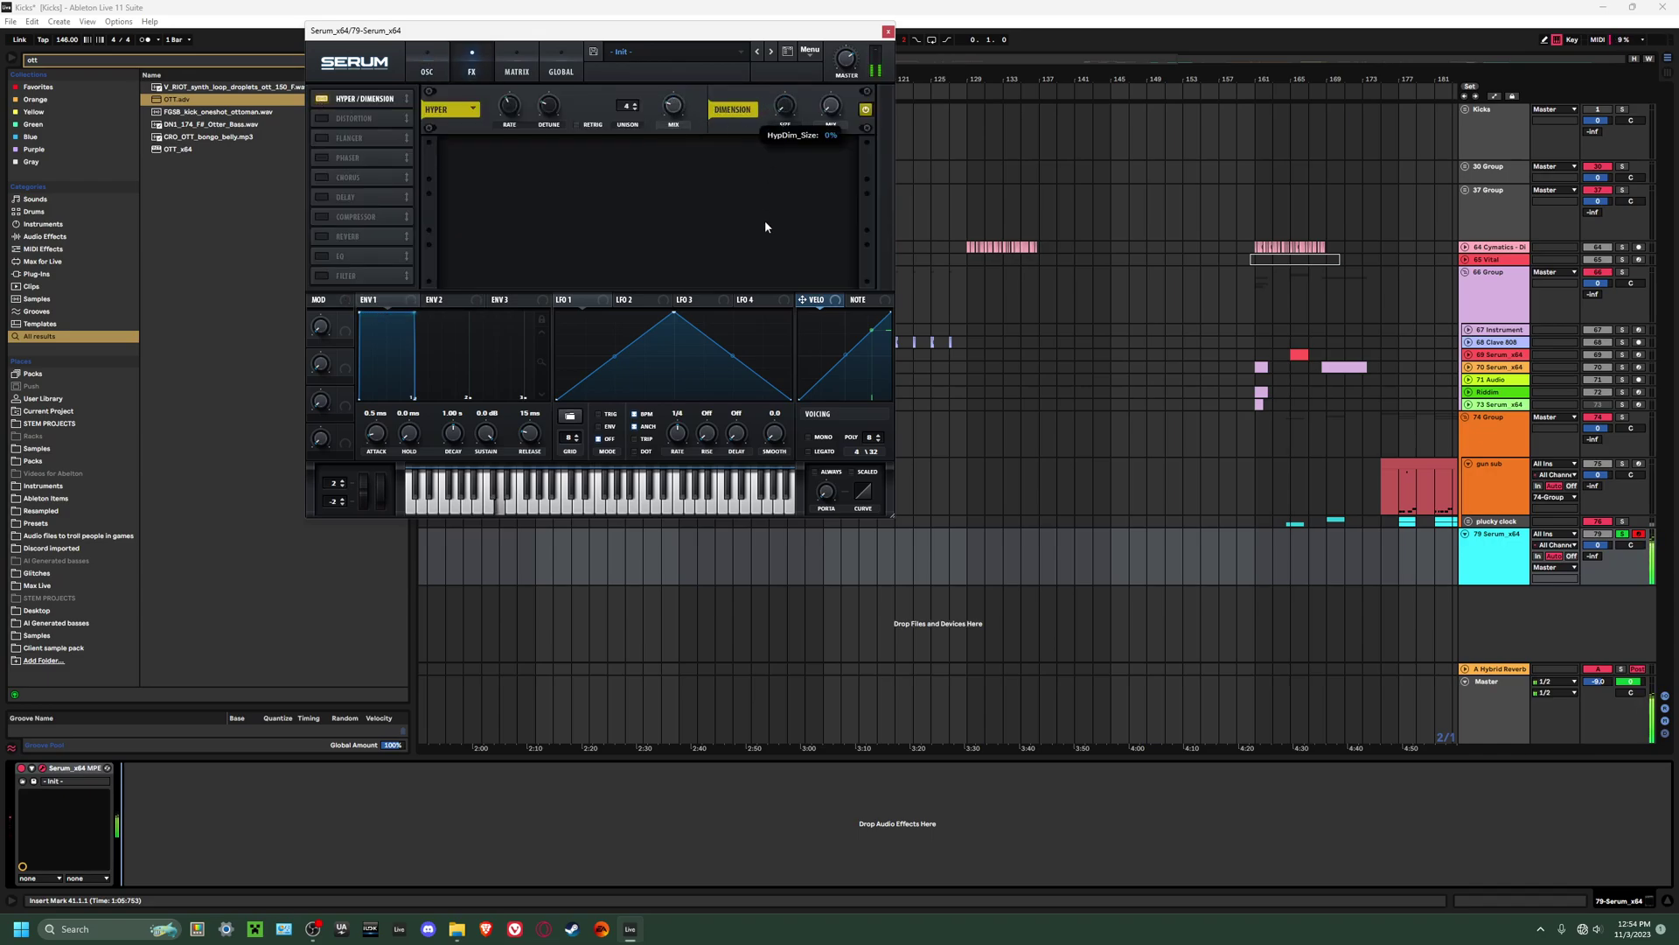
{"action": "left_click_drag", "start_coordinate": [669, 428], "coordinate": [677, 435]}
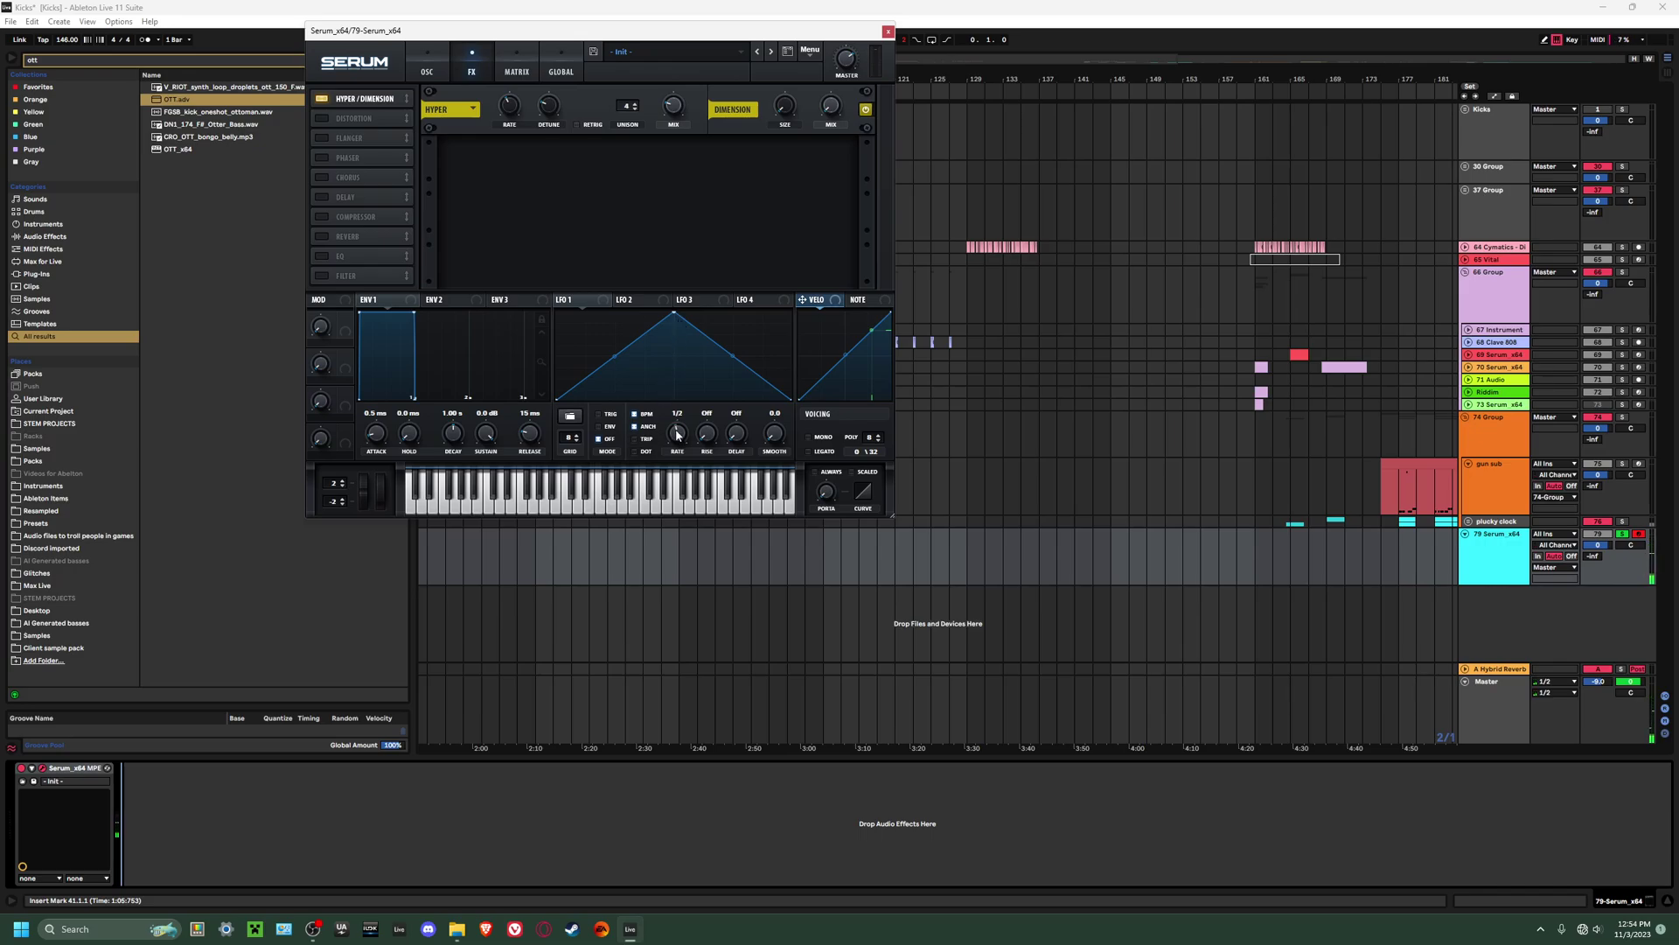
{"action": "left_click", "coordinate": [642, 415]}
{"action": "left_click_drag", "start_coordinate": [680, 434], "coordinate": [679, 446]}
{"action": "left_click", "coordinate": [598, 414]}
{"action": "left_click_drag", "start_coordinate": [558, 299], "coordinate": [672, 107]}
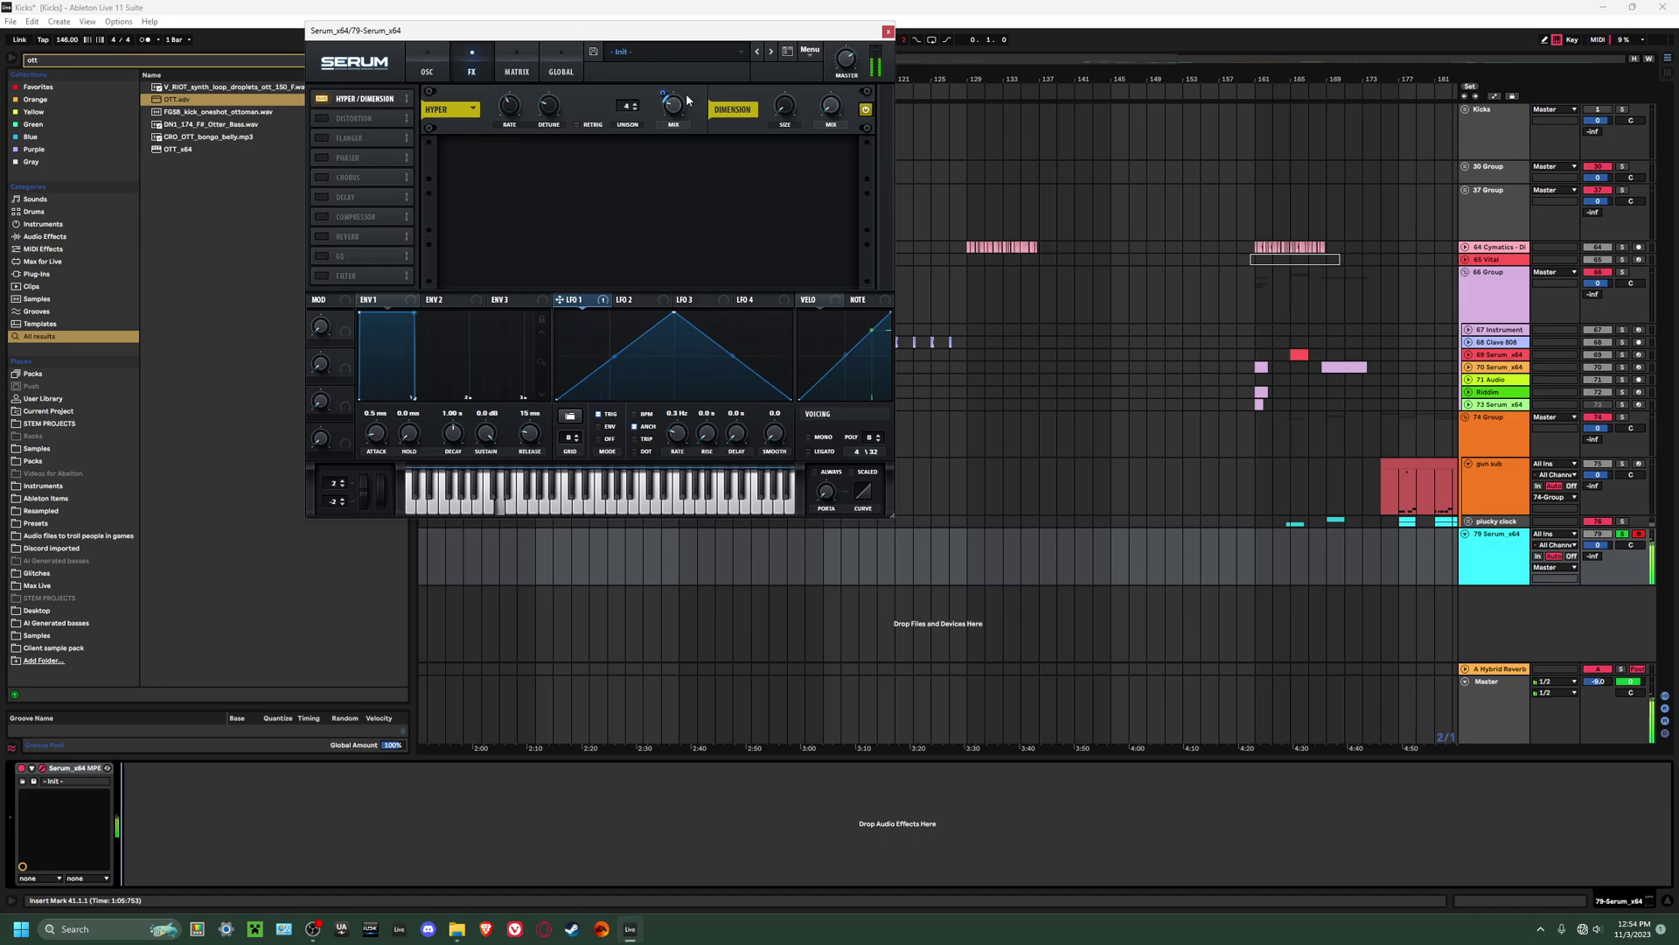
Enable Tube Distortion and place a multiband Compressor ahead of it in Serum's effects chain.
{"action": "left_click", "coordinate": [322, 118]}
{"action": "left_click_drag", "start_coordinate": [354, 118], "coordinate": [354, 159]}
{"action": "left_click", "coordinate": [322, 216]}
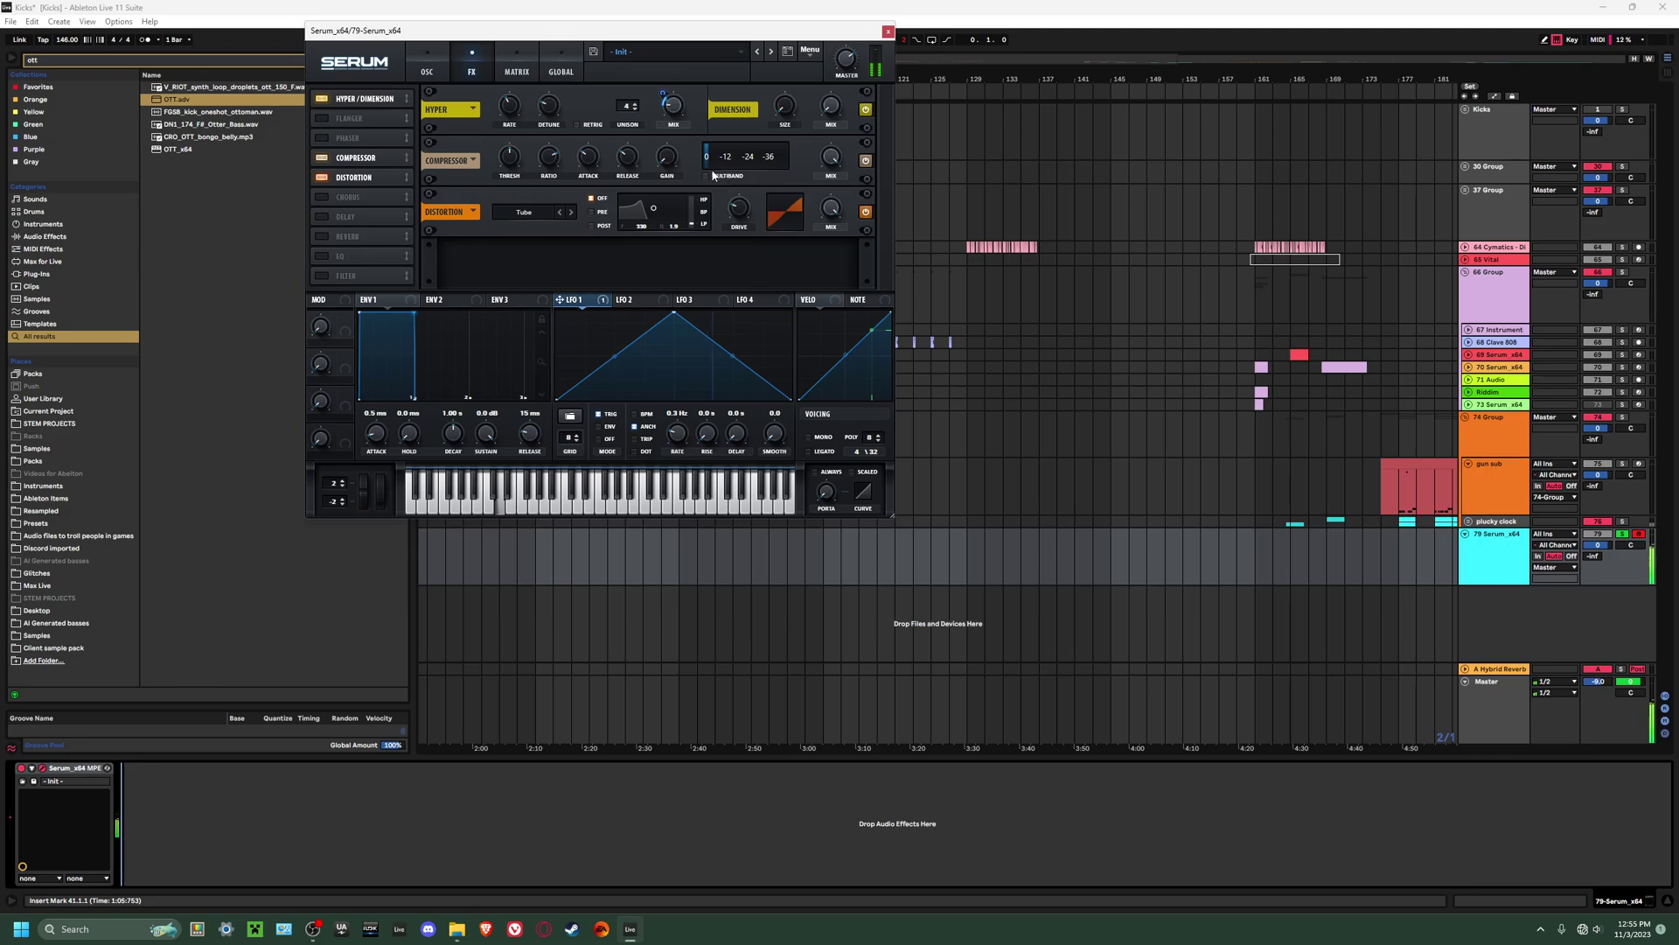
Insert Chorus between Hyper/Dimension and the Compressor, with a 36% mix and LFO 1 modulating its delay 1 and depth.
{"action": "left_click", "coordinate": [322, 197]}
{"action": "left_click_drag", "start_coordinate": [354, 197], "coordinate": [354, 118]}
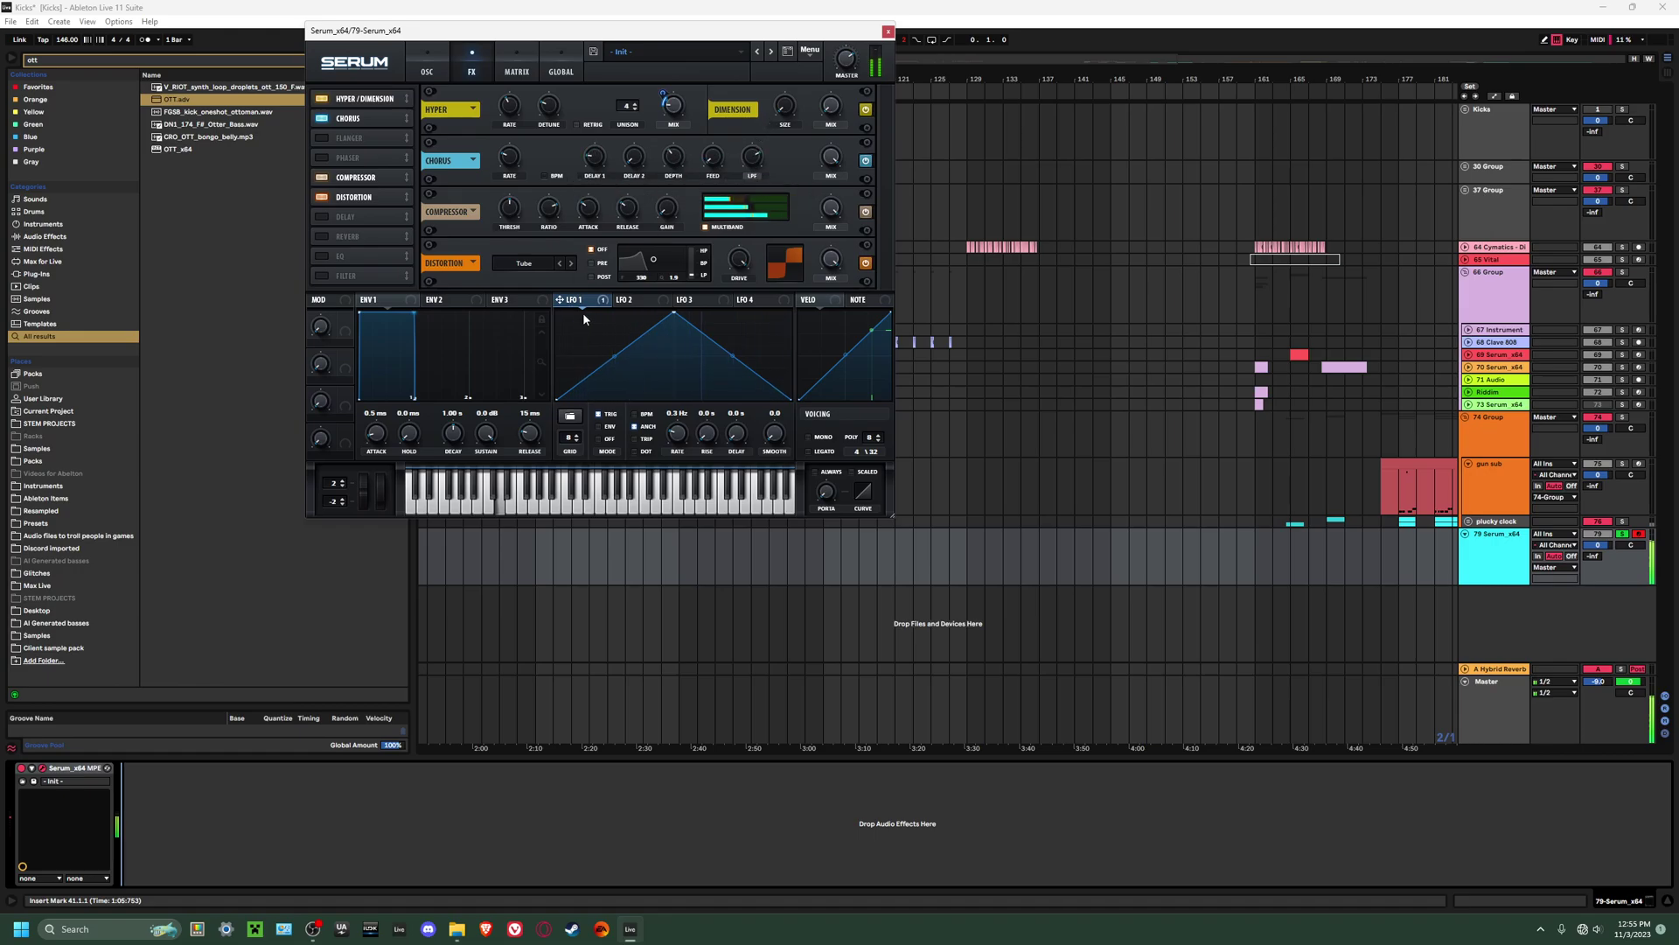
{"action": "left_click_drag", "start_coordinate": [559, 299], "coordinate": [667, 147]}
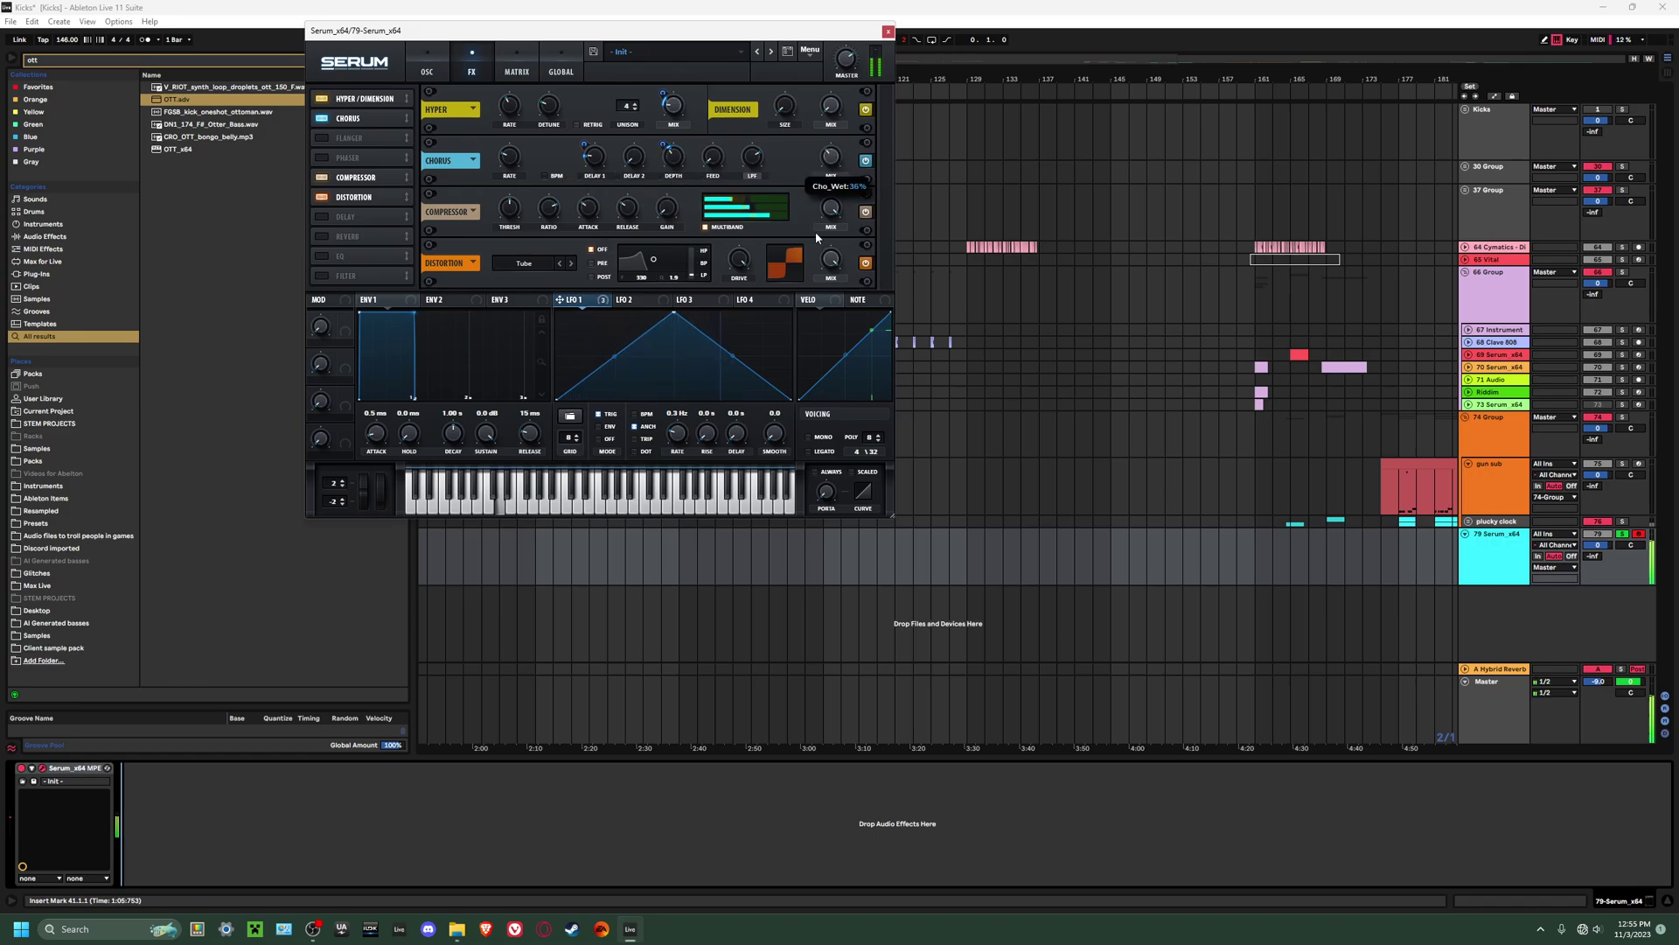
{"action": "mouse_move", "coordinate": [367, 177]}
{"action": "left_mouse_down"}
{"action": "mouse_move", "coordinate": [387, 133]}
{"action": "mouse_move", "coordinate": [378, 191]}
{"action": "left_mouse_up"}
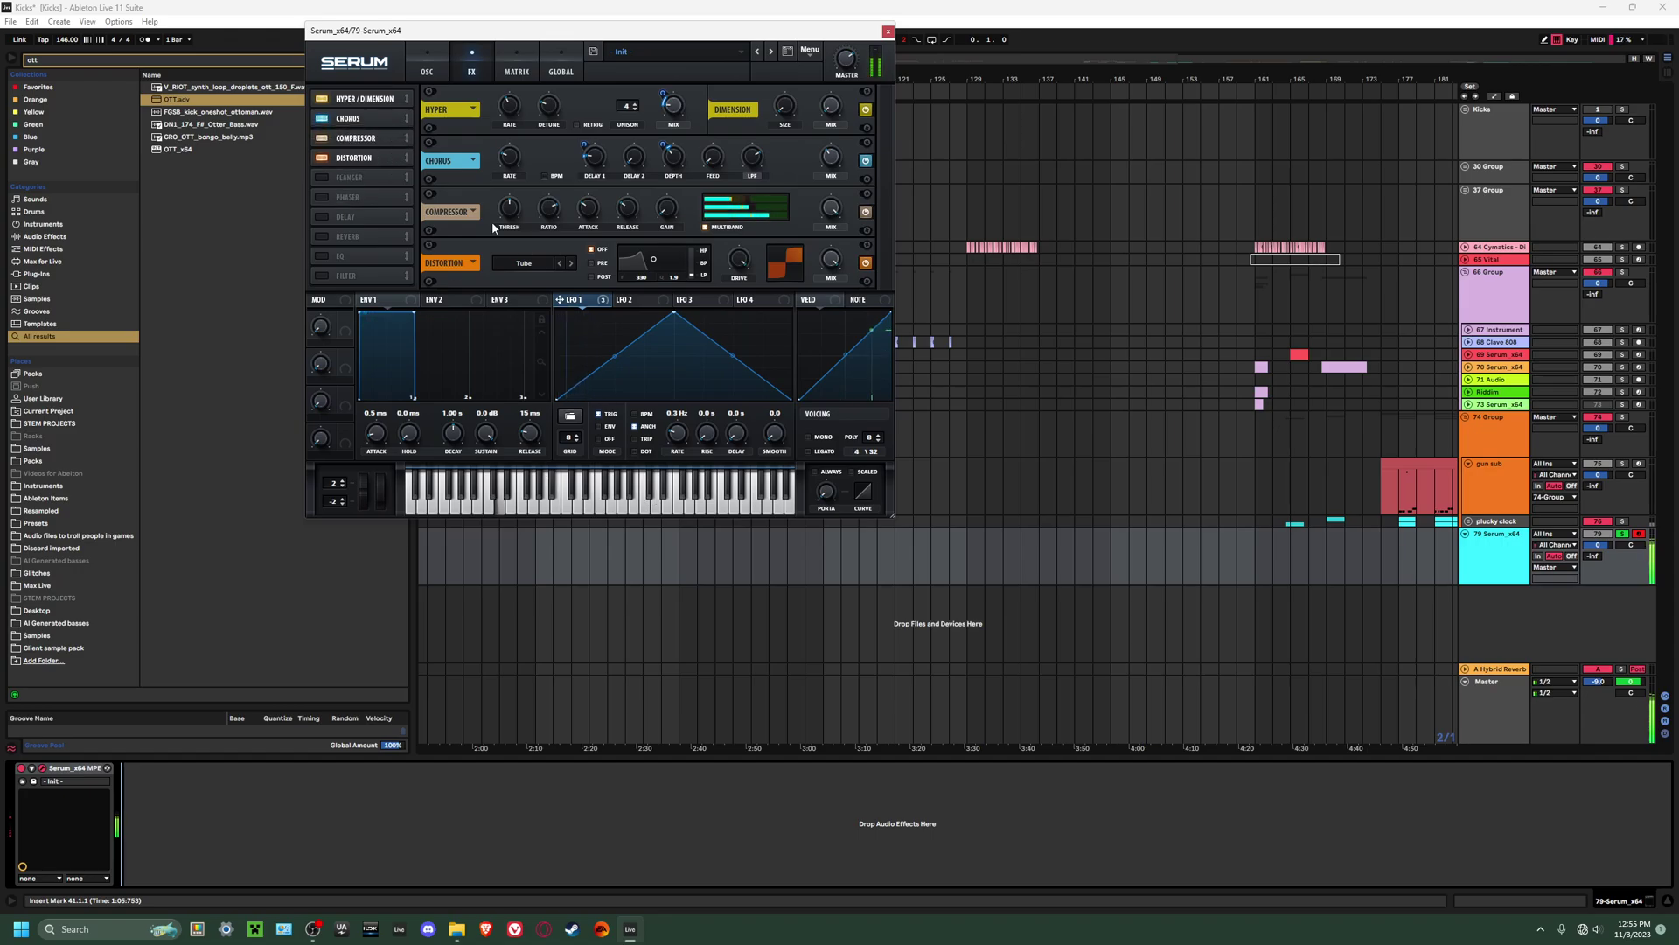
Set Serum's voicing to mono legato with portamento time of 100 ms and play test notes.
{"action": "left_click", "coordinate": [808, 437]}
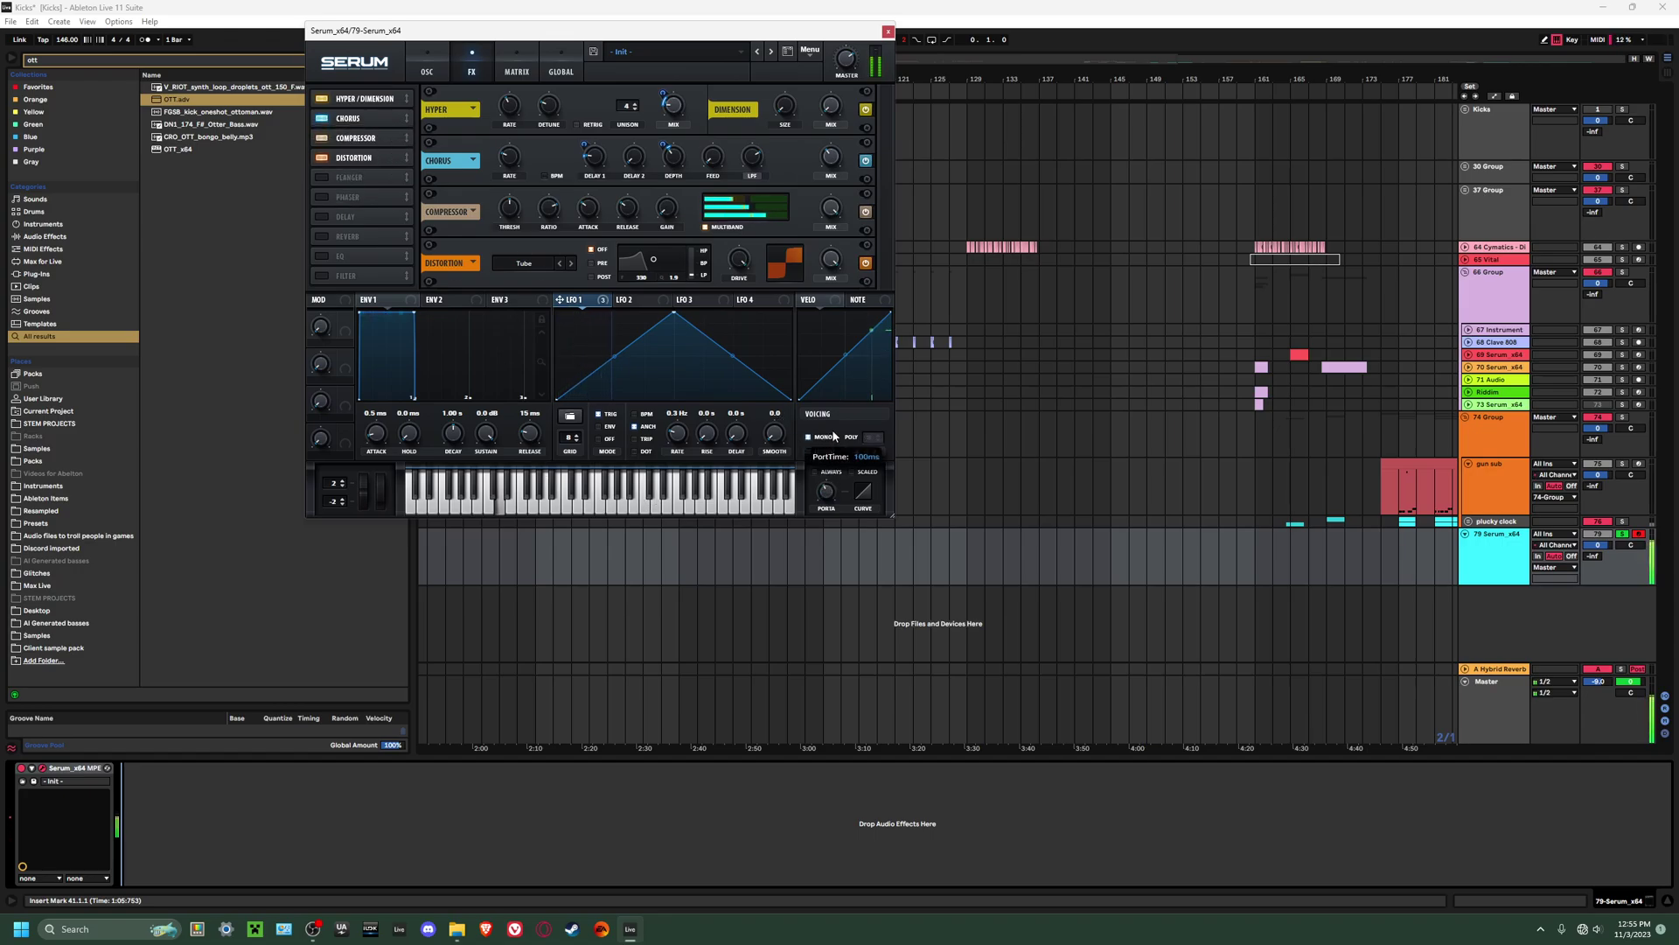
{"action": "left_click", "coordinate": [644, 501]}
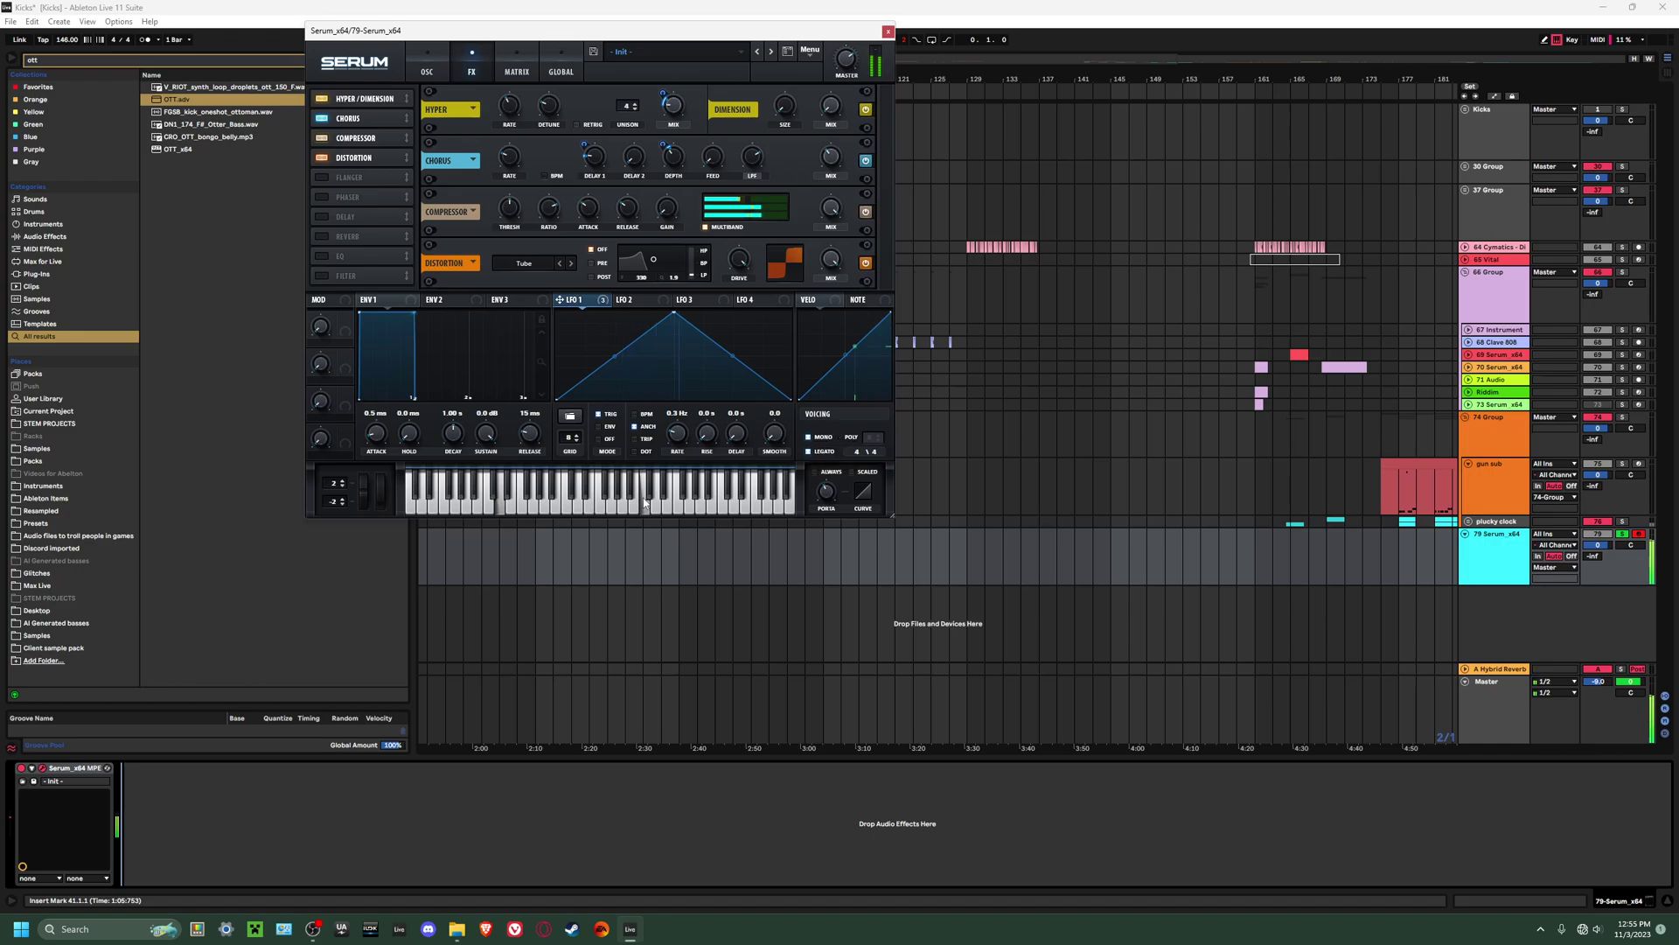
{"action": "left_click", "coordinate": [539, 505]}
Add OTT and a Saturator after Serum, with the Saturator on the Sinoid Fold curve and Soft Clip enabled.
{"action": "left_click", "coordinate": [224, 697]}
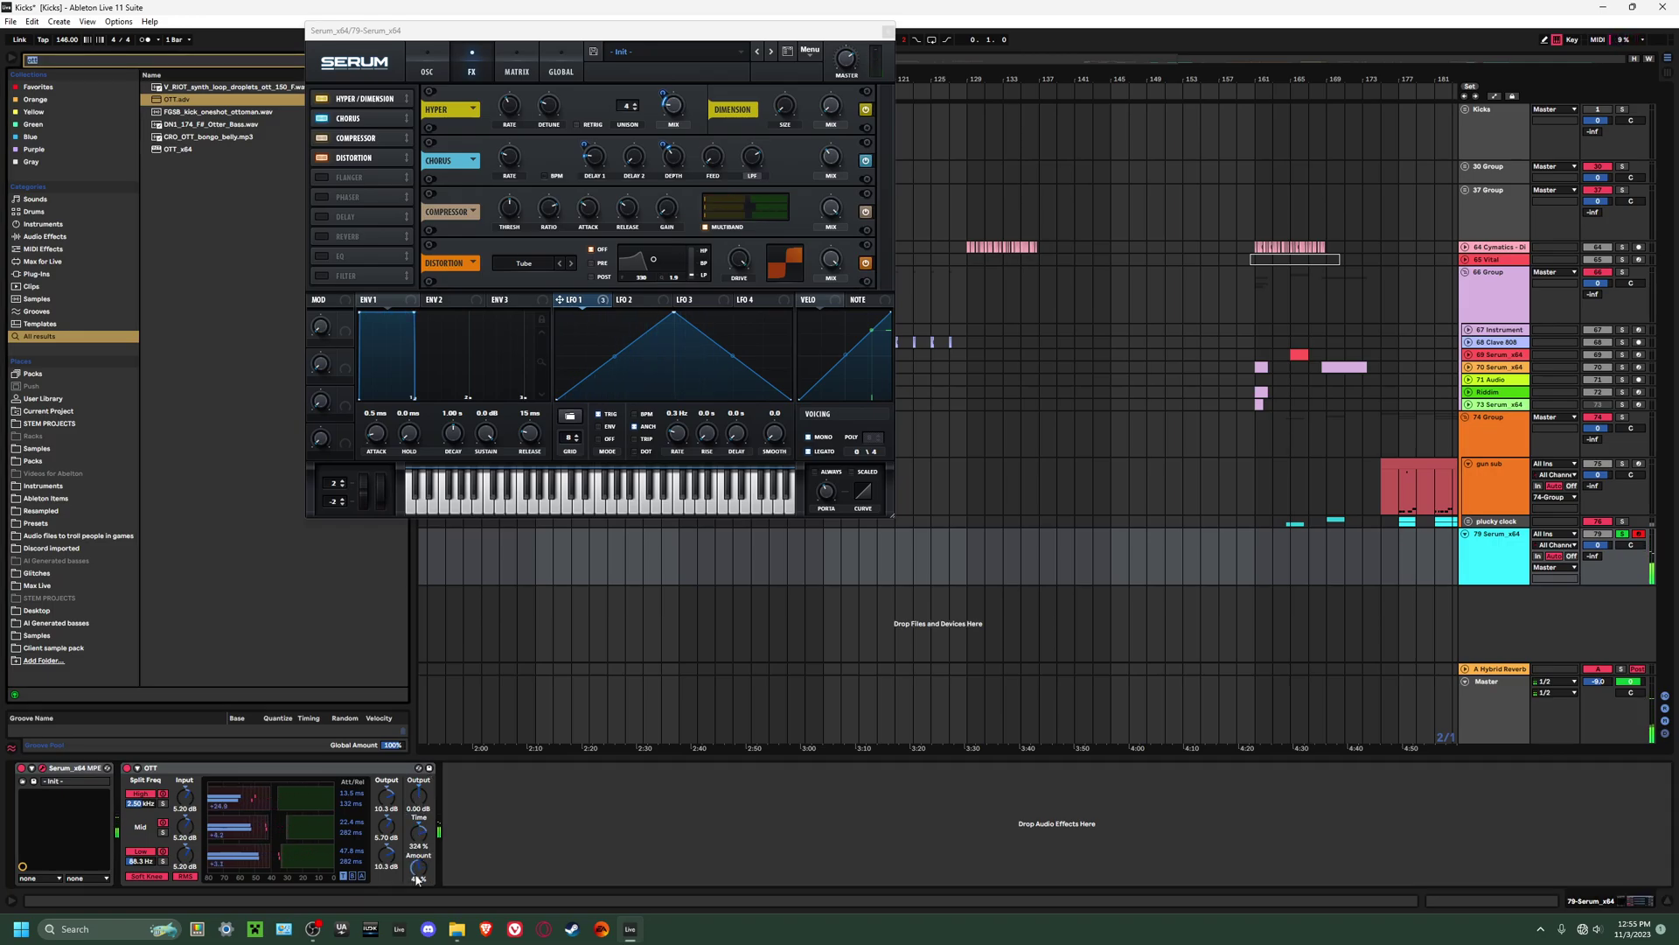
{"action": "key", "text": "ctrl+f"}
{"action": "type", "text": "sat"}
{"action": "left_click_drag", "start_coordinate": [174, 91], "coordinate": [472, 808]}
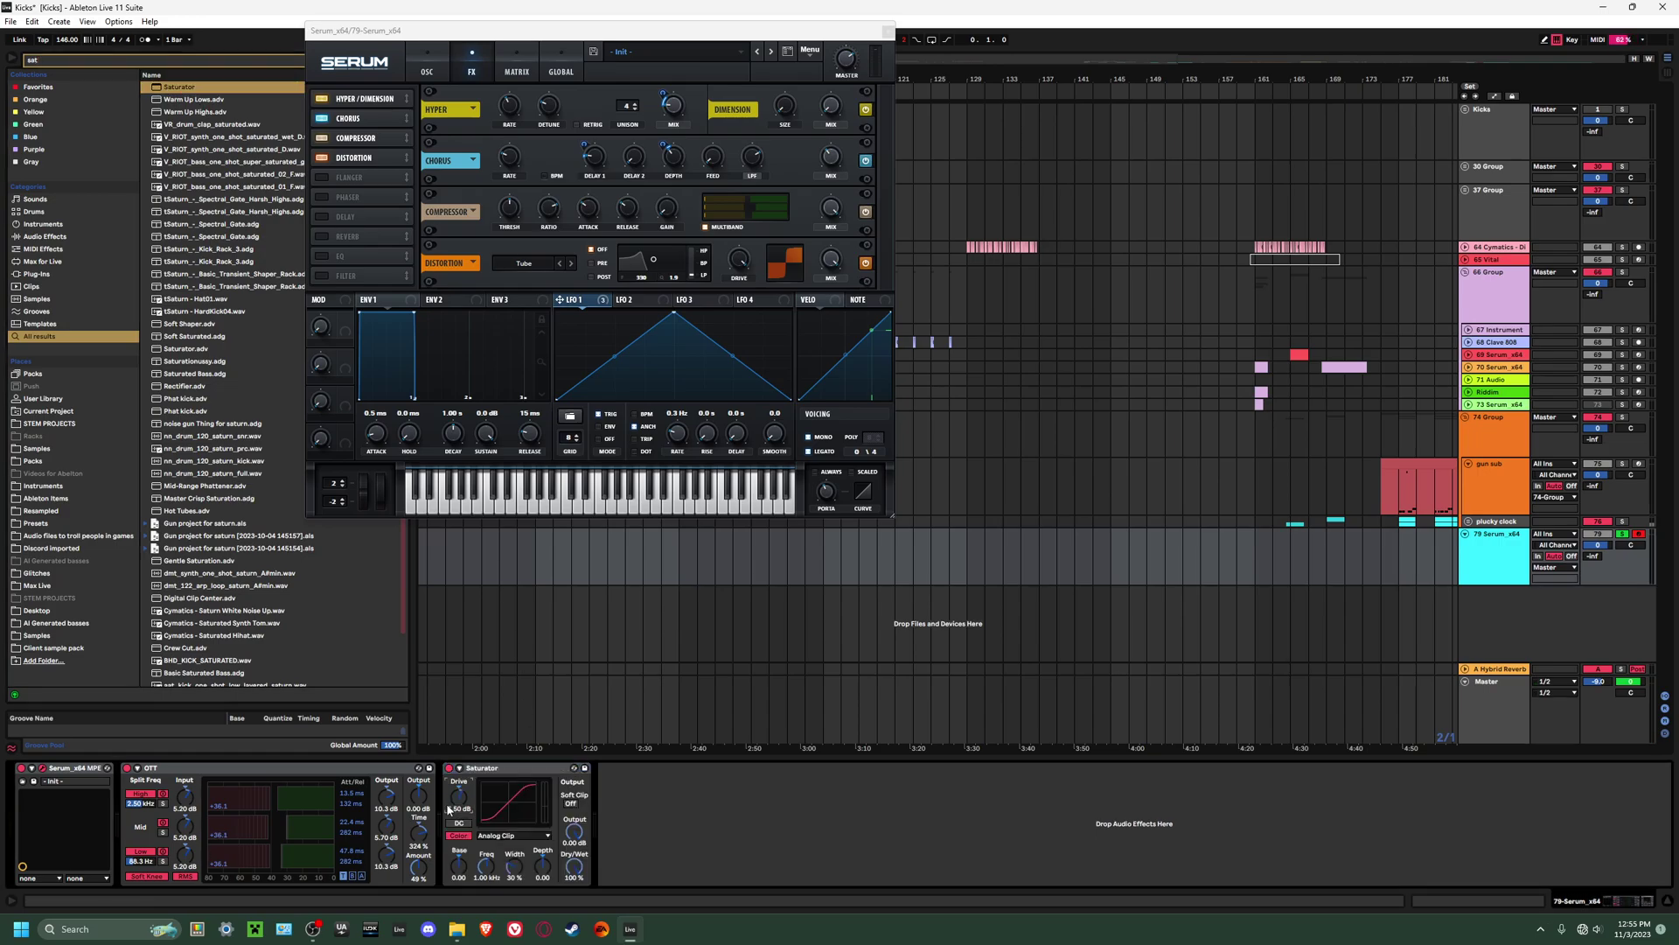
{"action": "left_click", "coordinate": [514, 835]}
{"action": "left_click", "coordinate": [515, 878]}
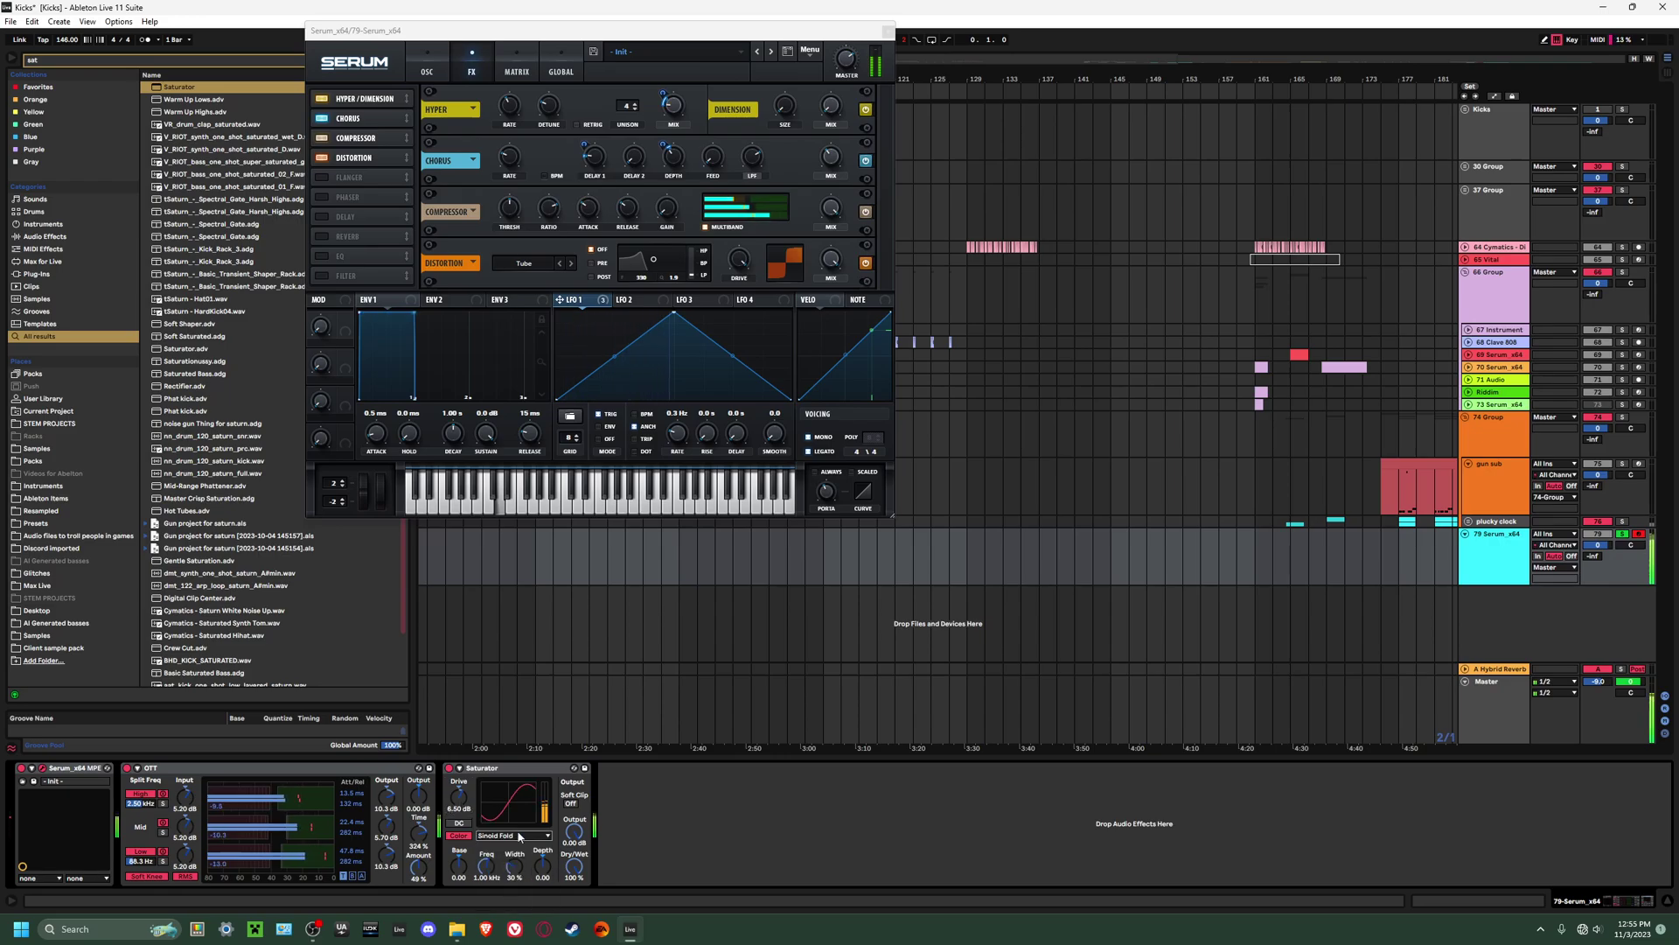
{"action": "left_click", "coordinate": [572, 804]}
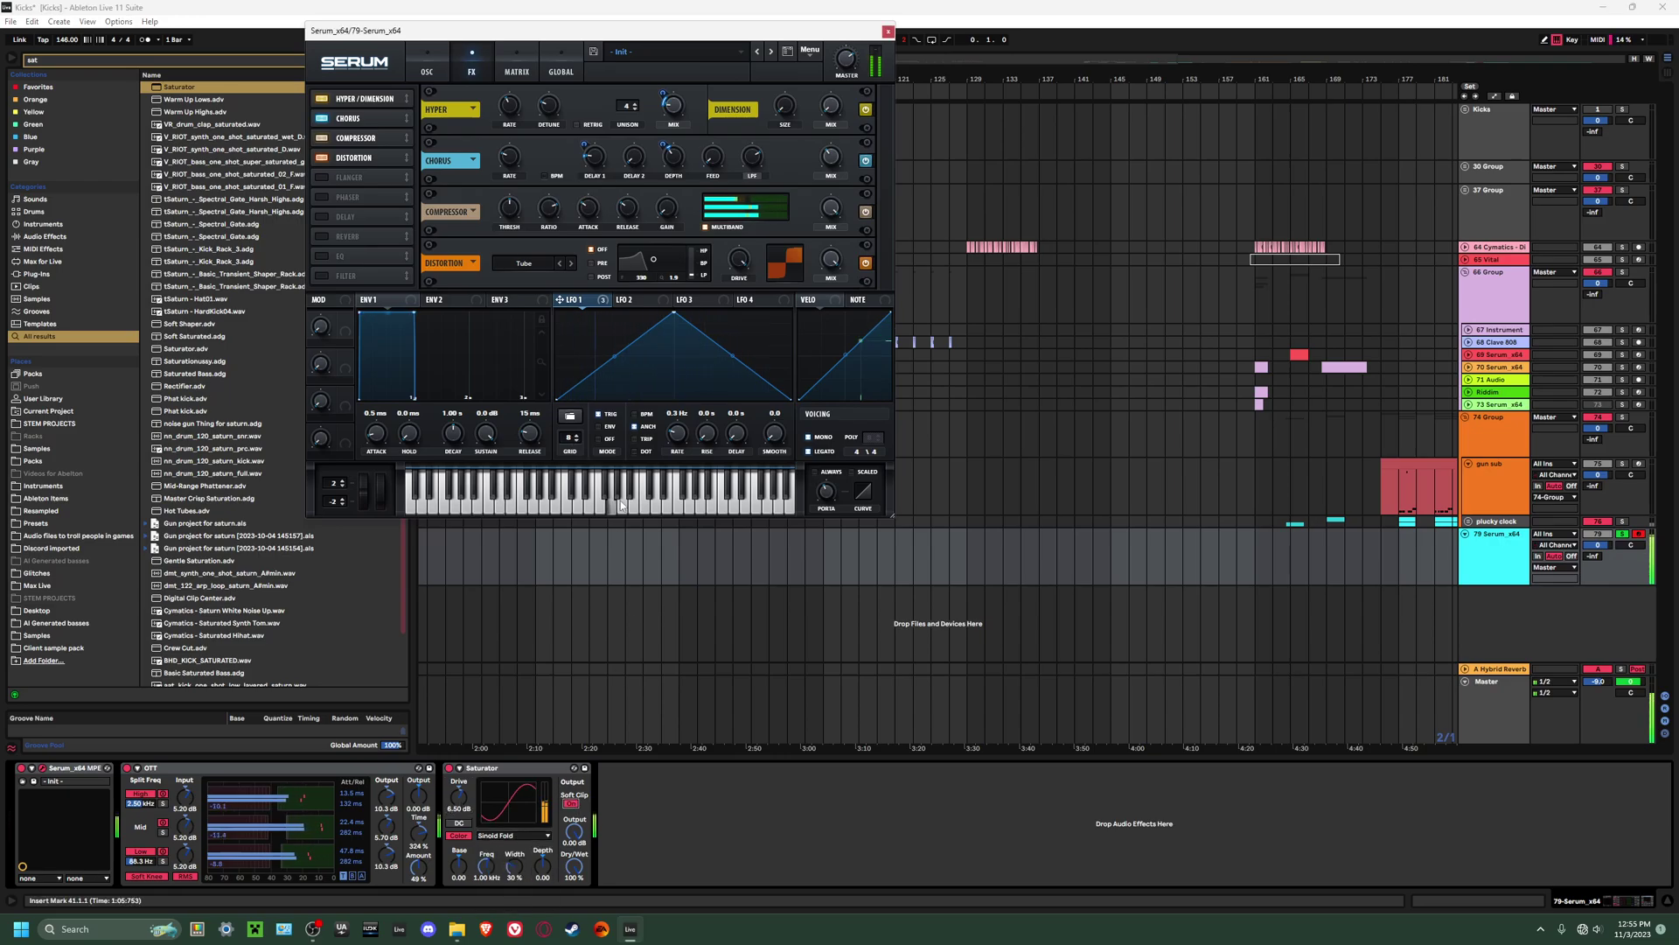
Change oscillator A's wavetable to Basic Shapes at wavetable position 2 and play test notes.
{"action": "left_click", "coordinate": [426, 63]}
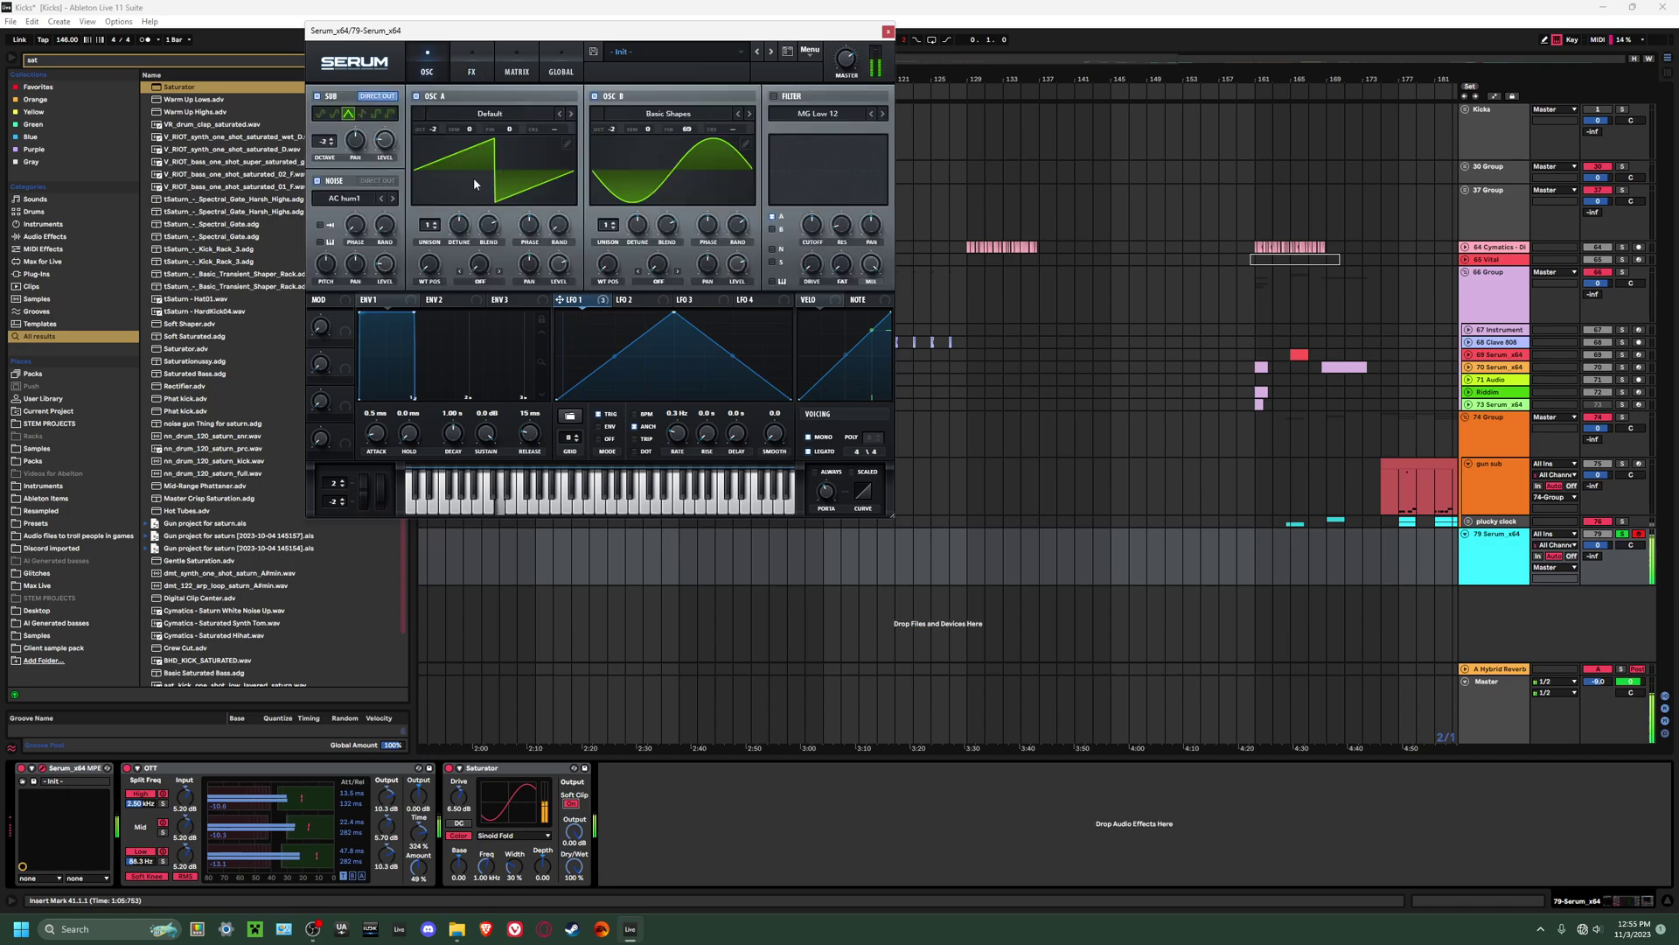
{"action": "left_click", "coordinate": [571, 114]}
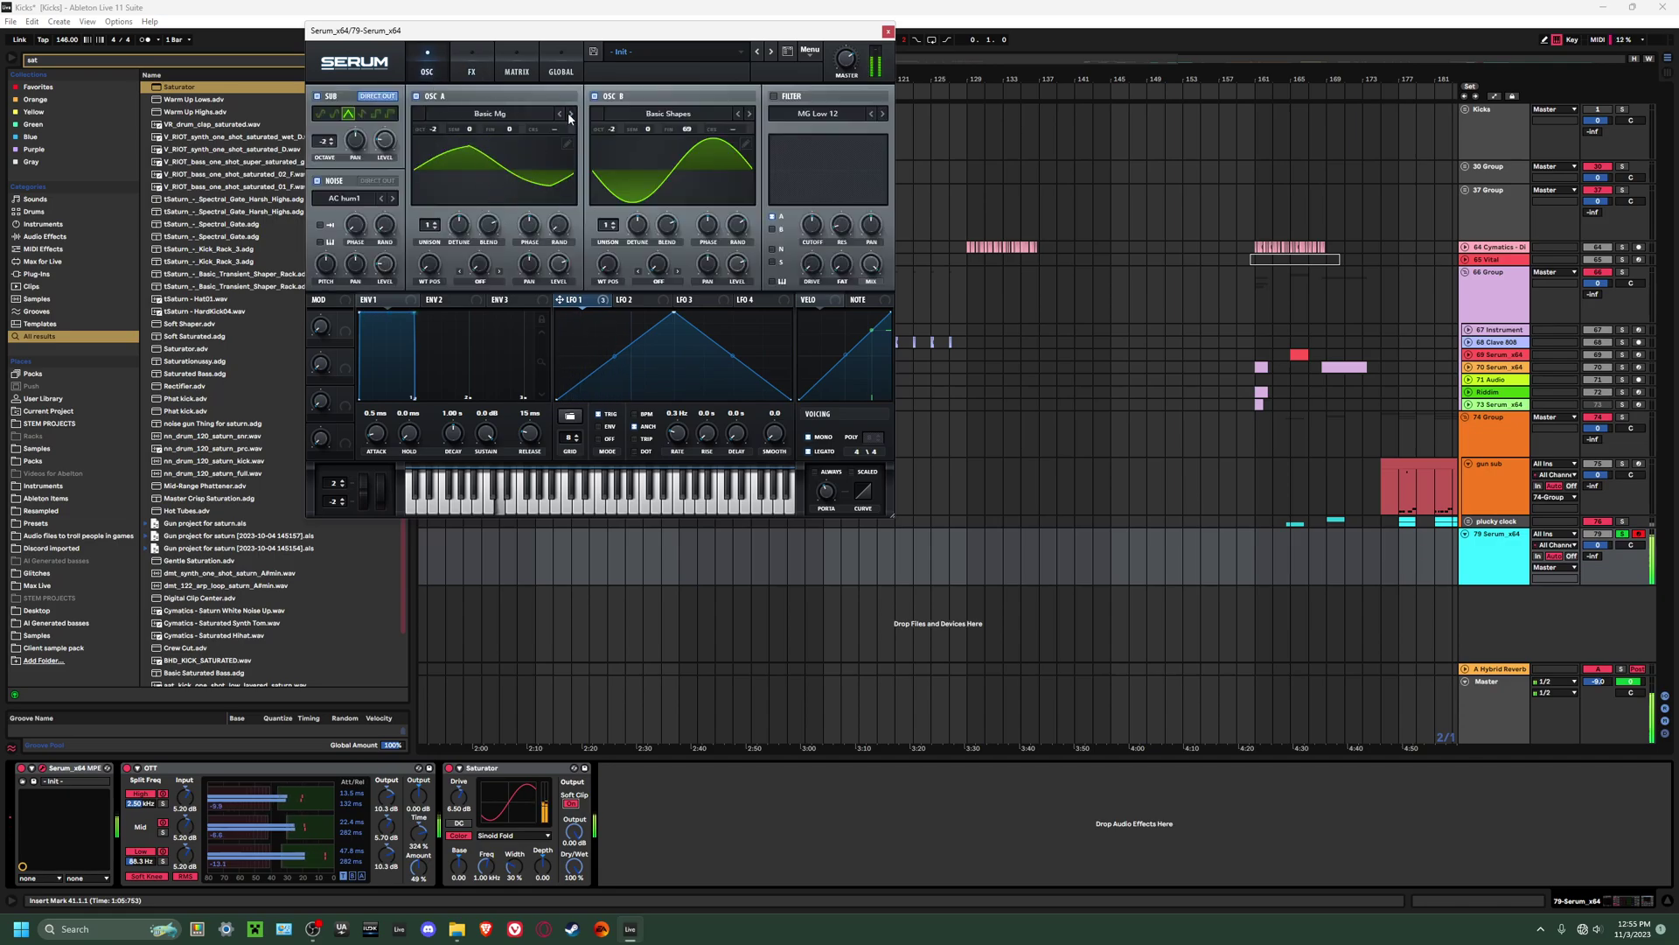
{"action": "left_click", "coordinate": [570, 114]}
{"action": "left_click", "coordinate": [560, 114]}
{"action": "left_click", "coordinate": [571, 114]}
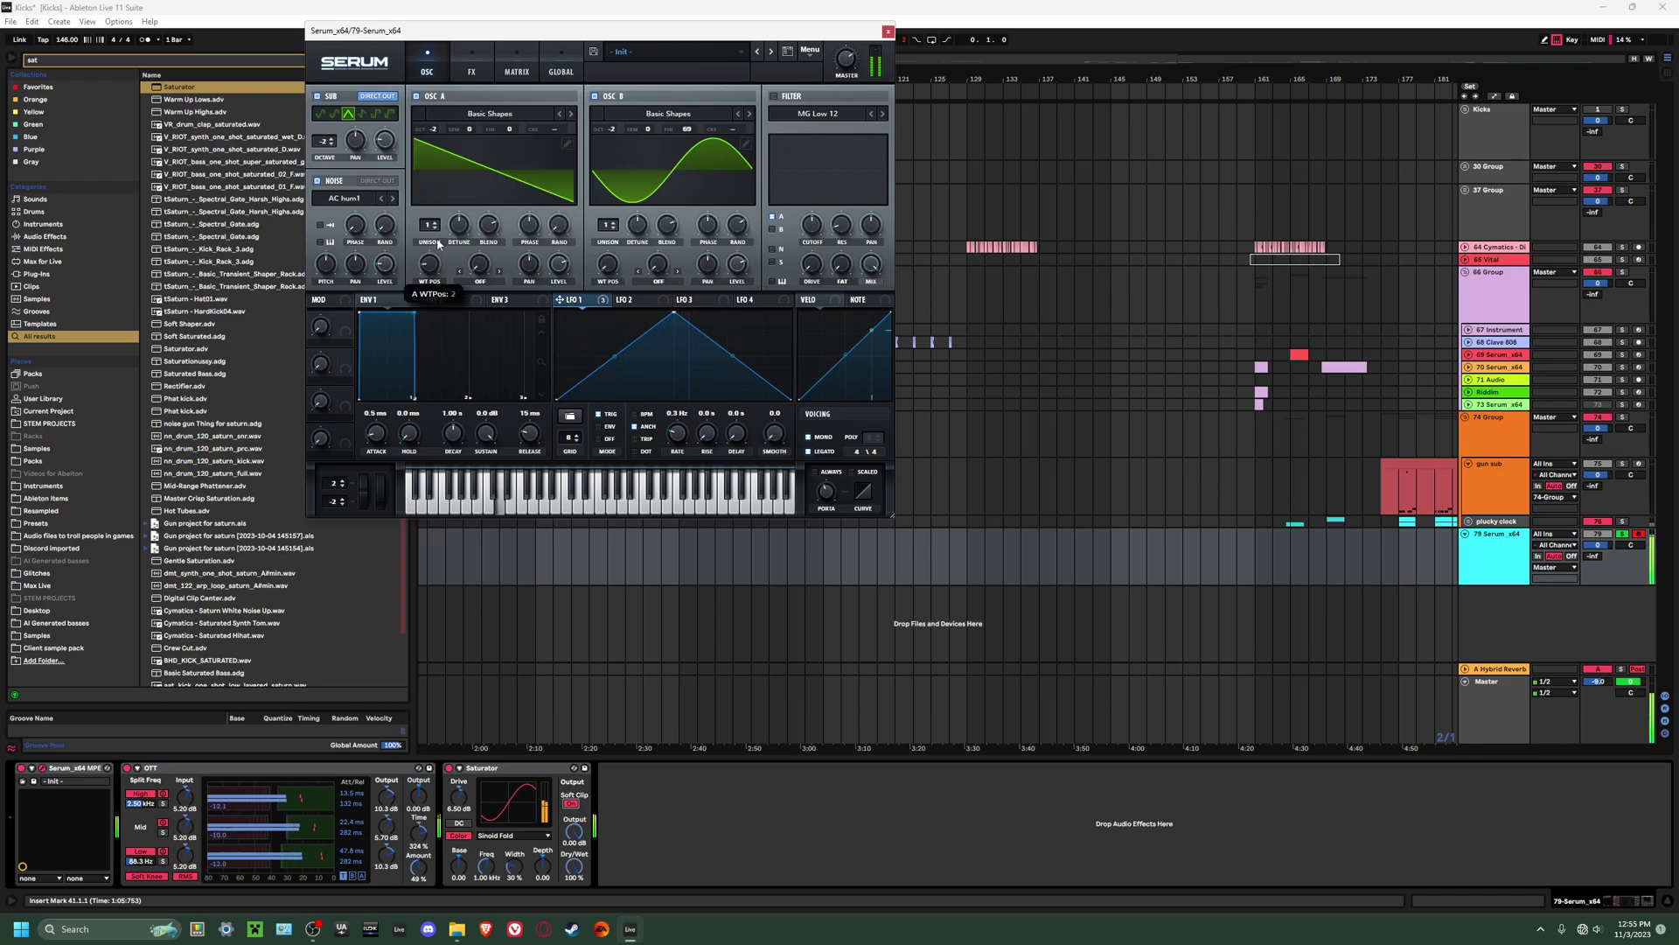
{"action": "left_click", "coordinate": [678, 497]}
{"action": "left_click", "coordinate": [660, 510]}
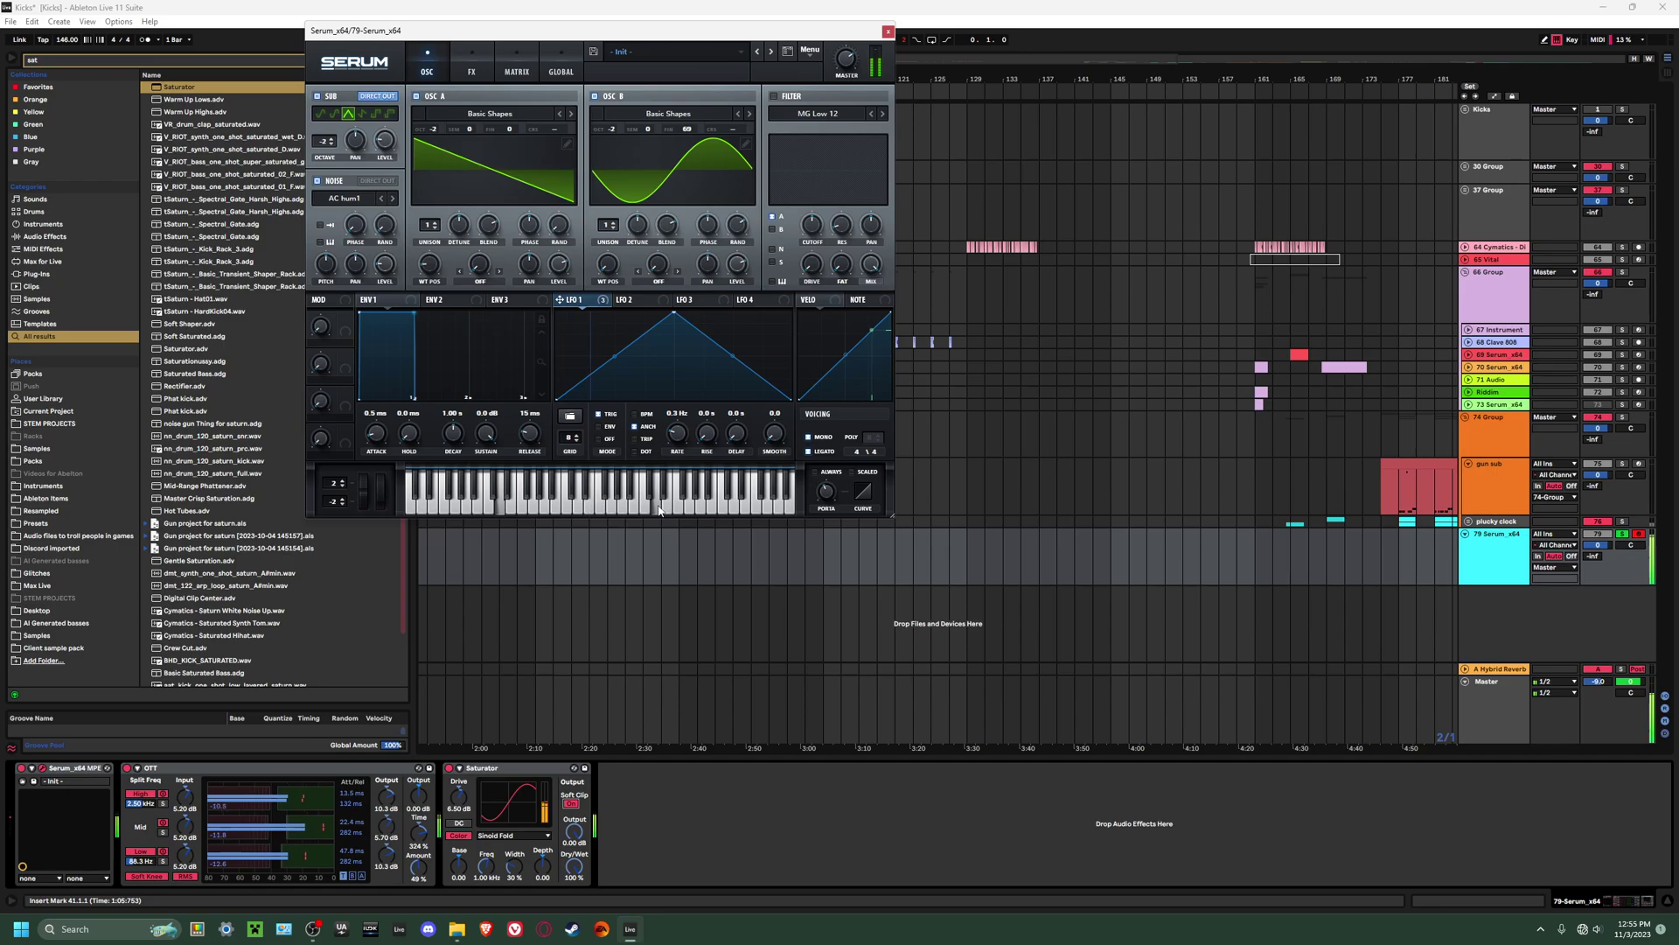
Change the noise oscillator's sample to J 60 and audition it.
{"action": "mouse_move", "coordinate": [391, 244]}
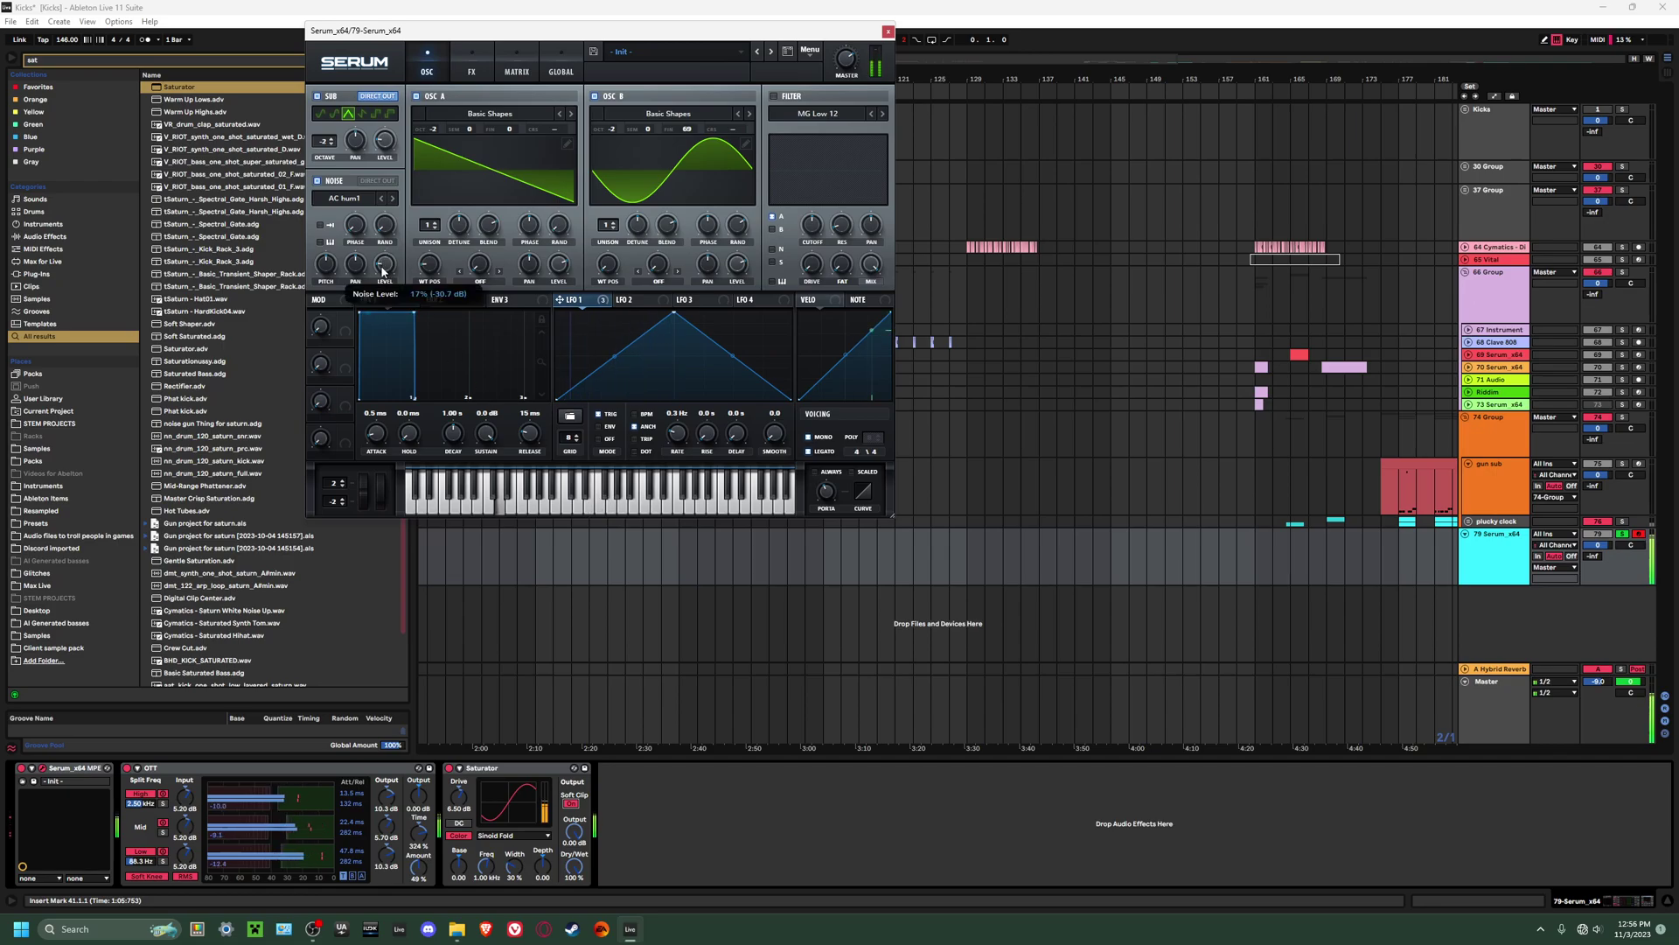
{"action": "left_click", "coordinate": [392, 199]}
{"action": "left_click", "coordinate": [391, 200]}
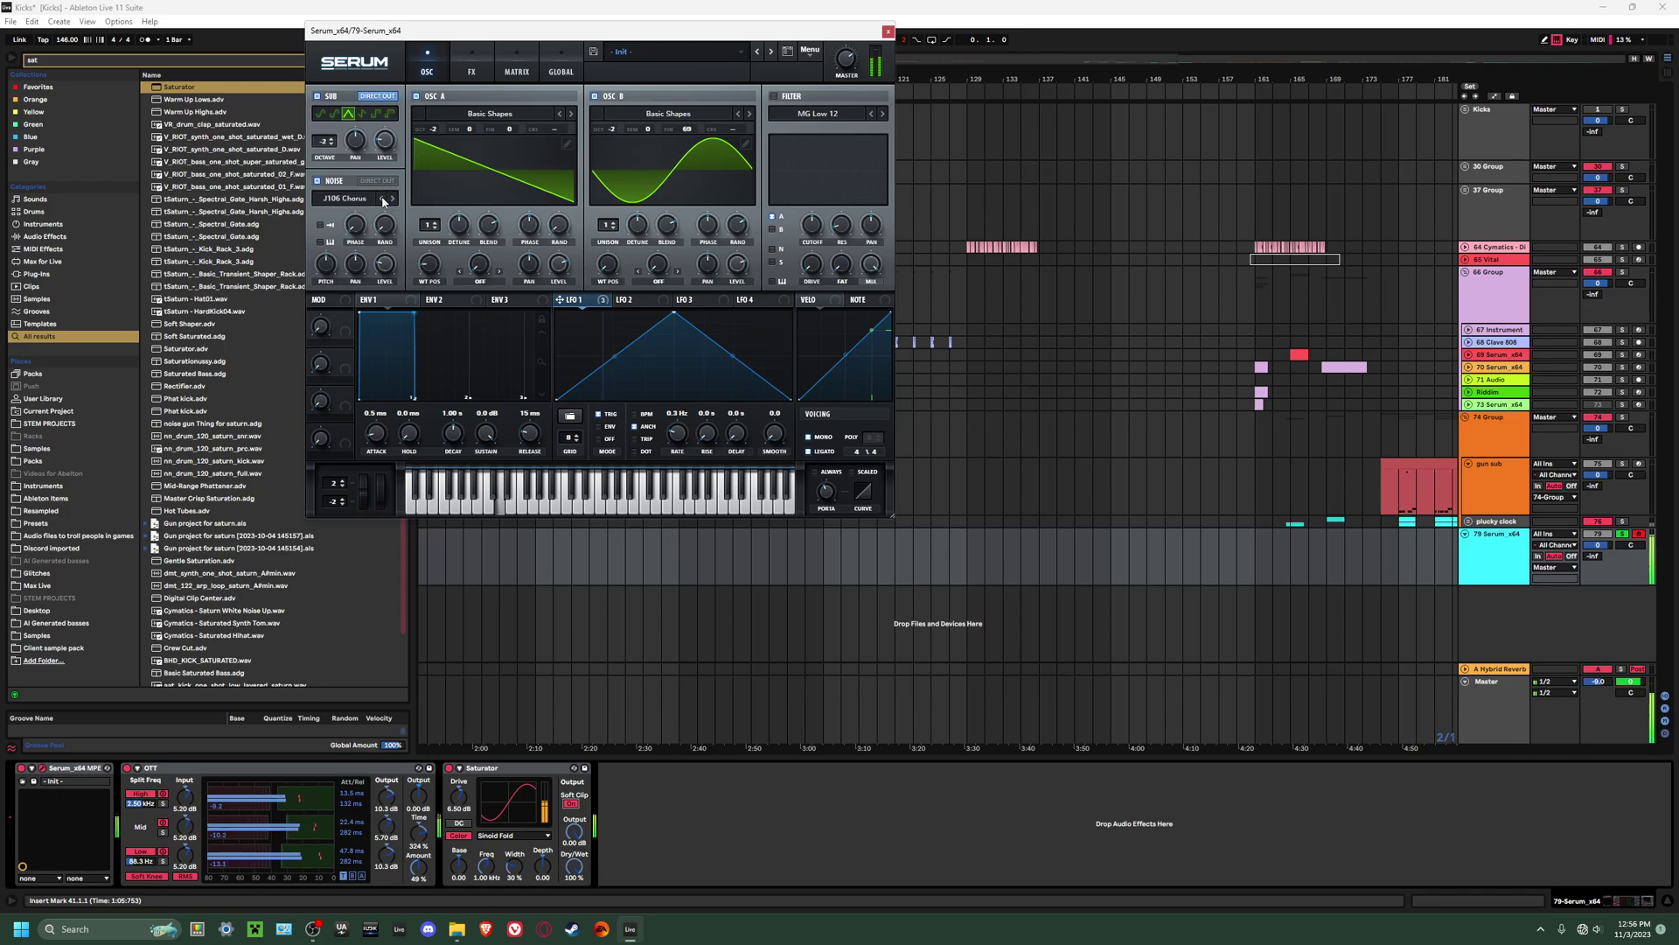
{"action": "mouse_move", "coordinate": [499, 494]}
{"action": "left_mouse_down"}
{"action": "mouse_move", "coordinate": [670, 493]}
{"action": "mouse_move", "coordinate": [499, 495]}
{"action": "left_mouse_up"}
Enable the filter for the noise source only and set it to High 18 with a cutoff of about 800 Hz.
{"action": "left_click", "coordinate": [772, 224]}
{"action": "left_click", "coordinate": [771, 218]}
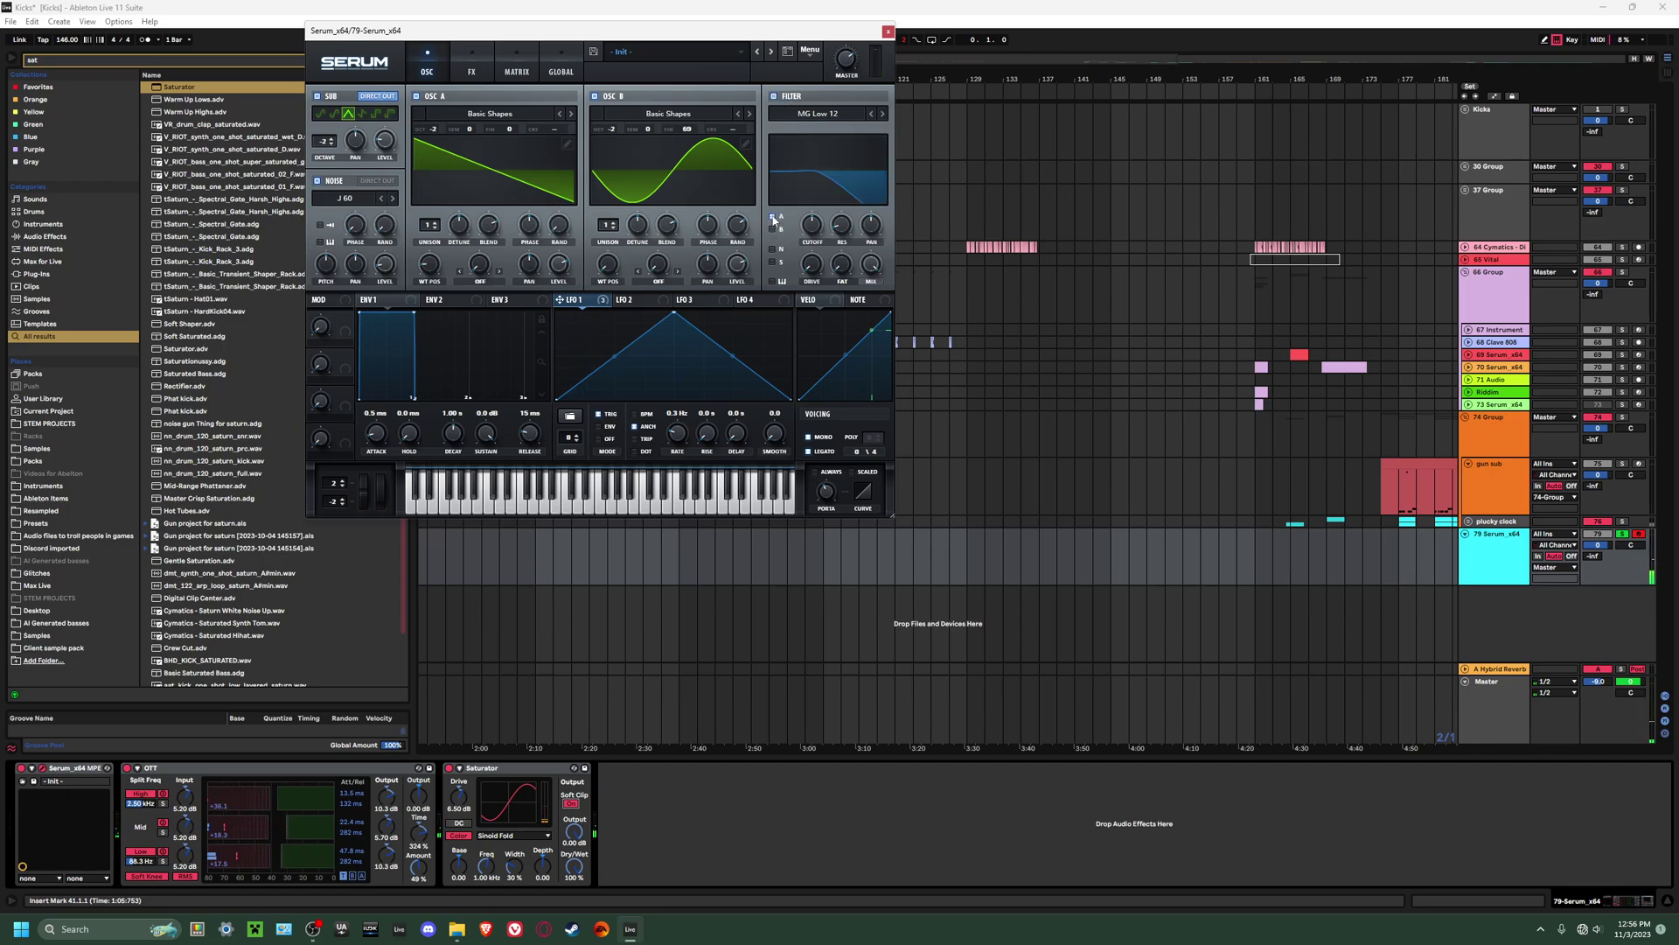
{"action": "left_click", "coordinate": [883, 114]}
{"action": "left_click", "coordinate": [883, 114]}
{"action": "left_click", "coordinate": [882, 114]}
{"action": "key", "text": "a"}
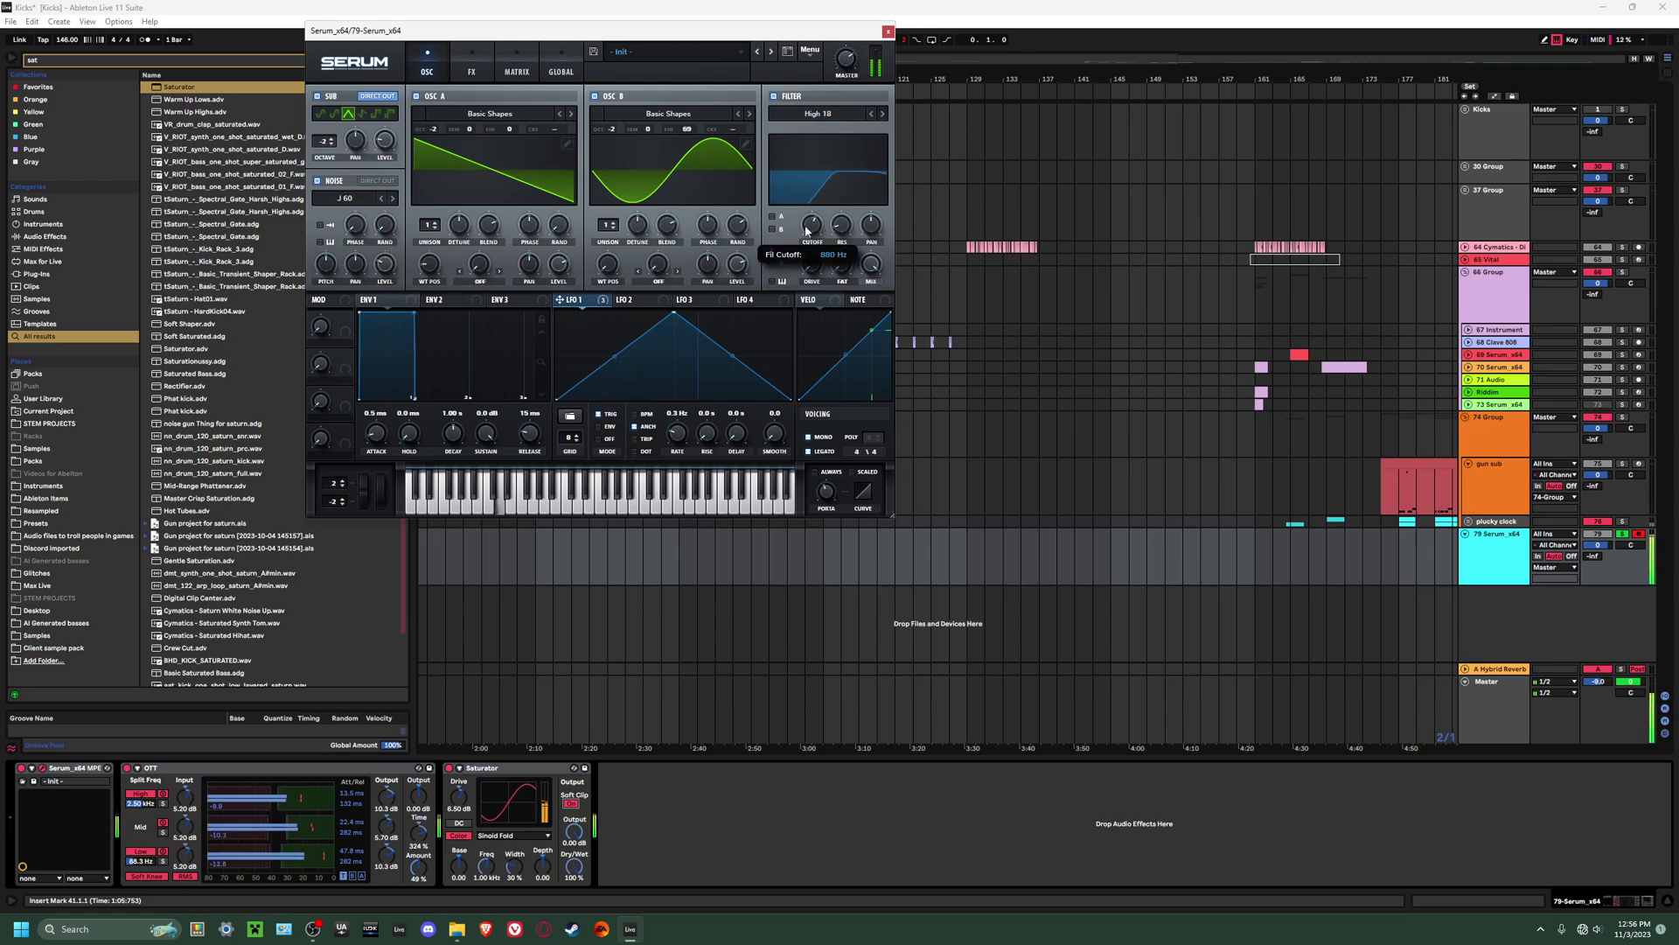
Audition the filtered sound across several notes and switch the filter type to High 12.
{"action": "left_click", "coordinate": [595, 509]}
{"action": "left_click", "coordinate": [646, 505]}
{"action": "left_click", "coordinate": [688, 505]}
{"action": "left_click", "coordinate": [566, 506]}
{"action": "left_click", "coordinate": [543, 511]}
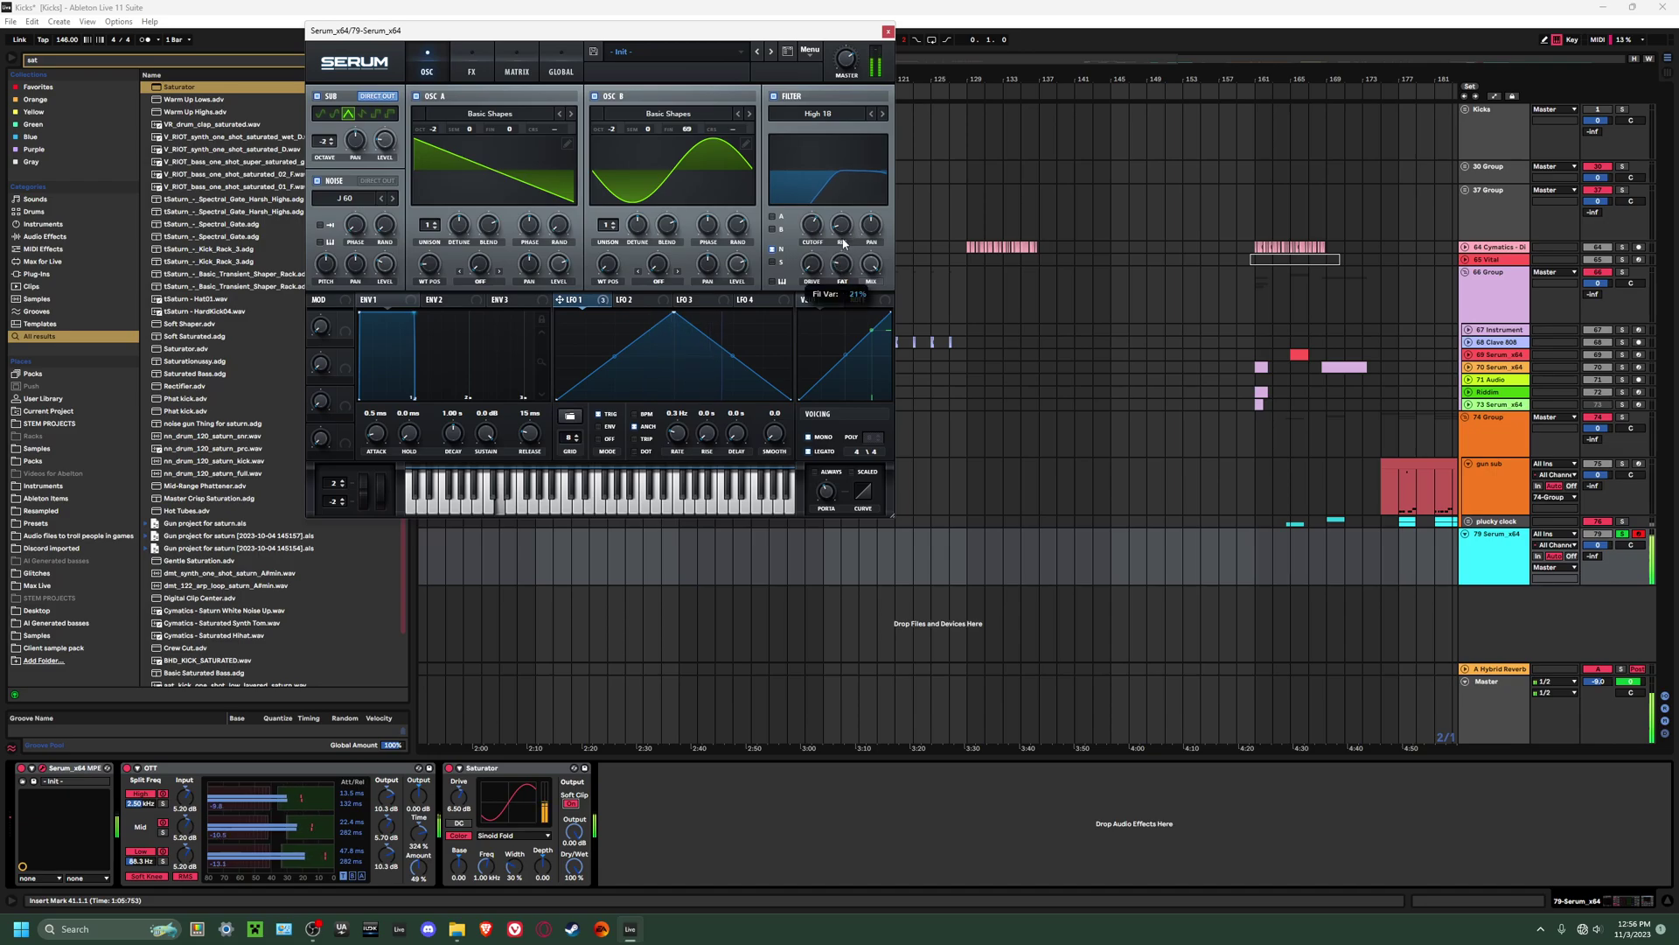
{"action": "left_click", "coordinate": [871, 114]}
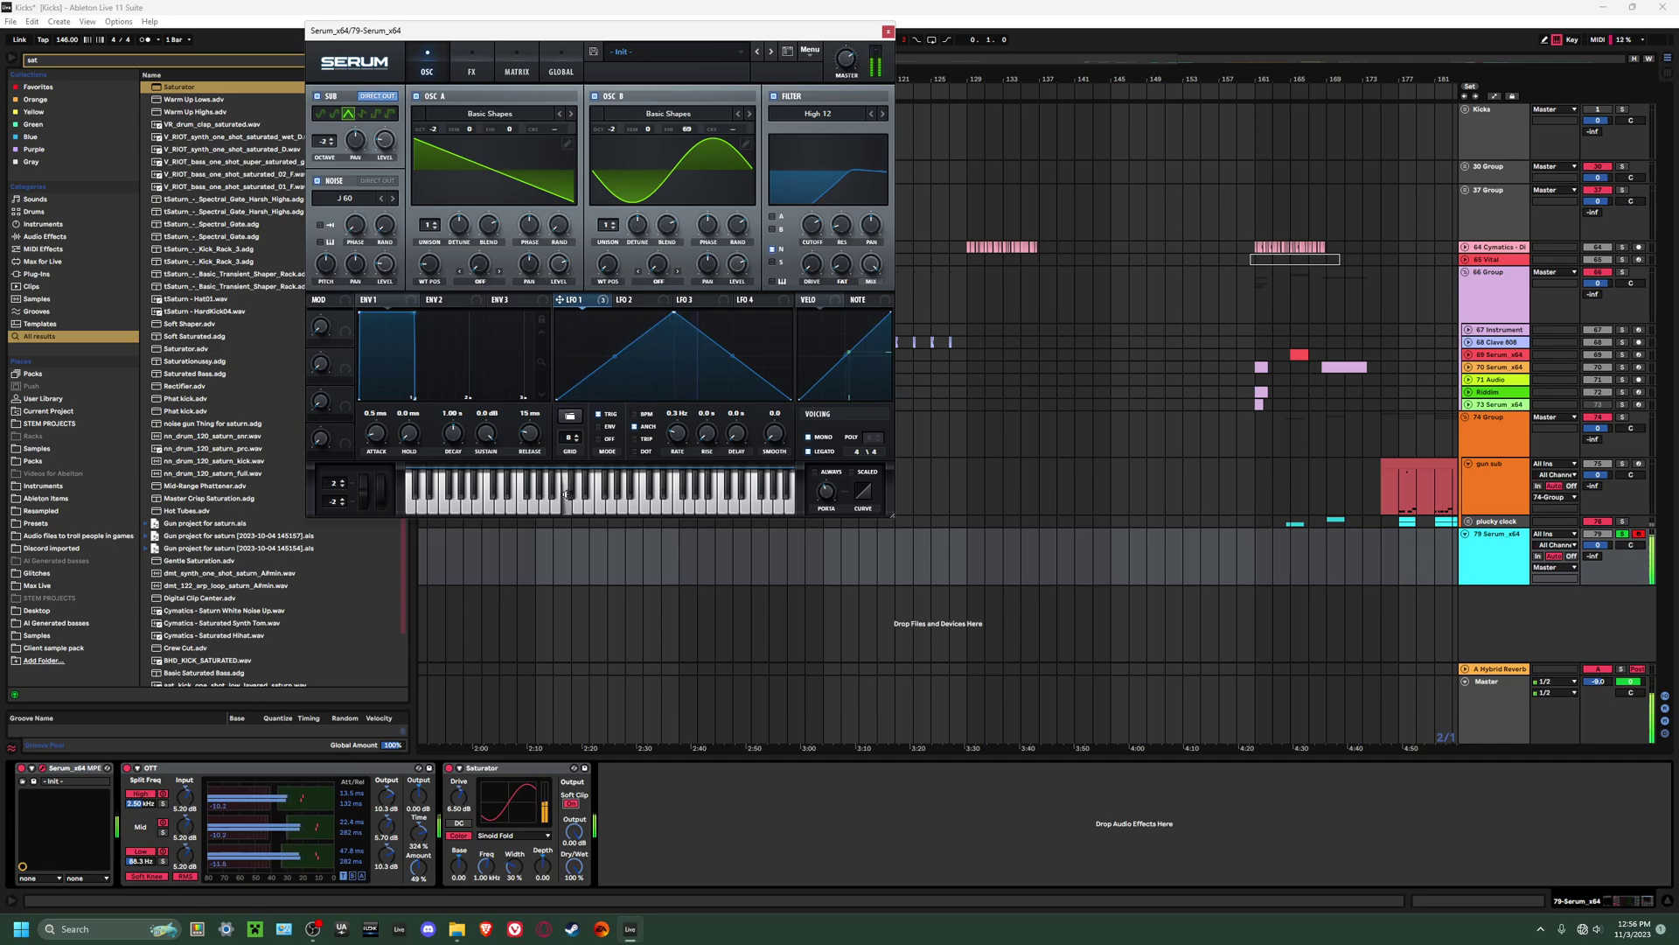
Modulate oscillator B's pan with LFO 1 and try out oscillator A's unison on test notes, undoing the last change.
{"action": "left_click_drag", "start_coordinate": [600, 312], "coordinate": [715, 257]}
{"action": "left_click_drag", "start_coordinate": [430, 225], "coordinate": [430, 212]}
{"action": "left_click", "coordinate": [600, 494]}
{"action": "left_click", "coordinate": [566, 497]}
{"action": "key", "text": "ctrl+z"}
Add EQ Eight after the Saturator in M/S mode and shape it with a low cut and a dip around 352 Hz.
{"action": "left_click", "coordinate": [887, 31]}
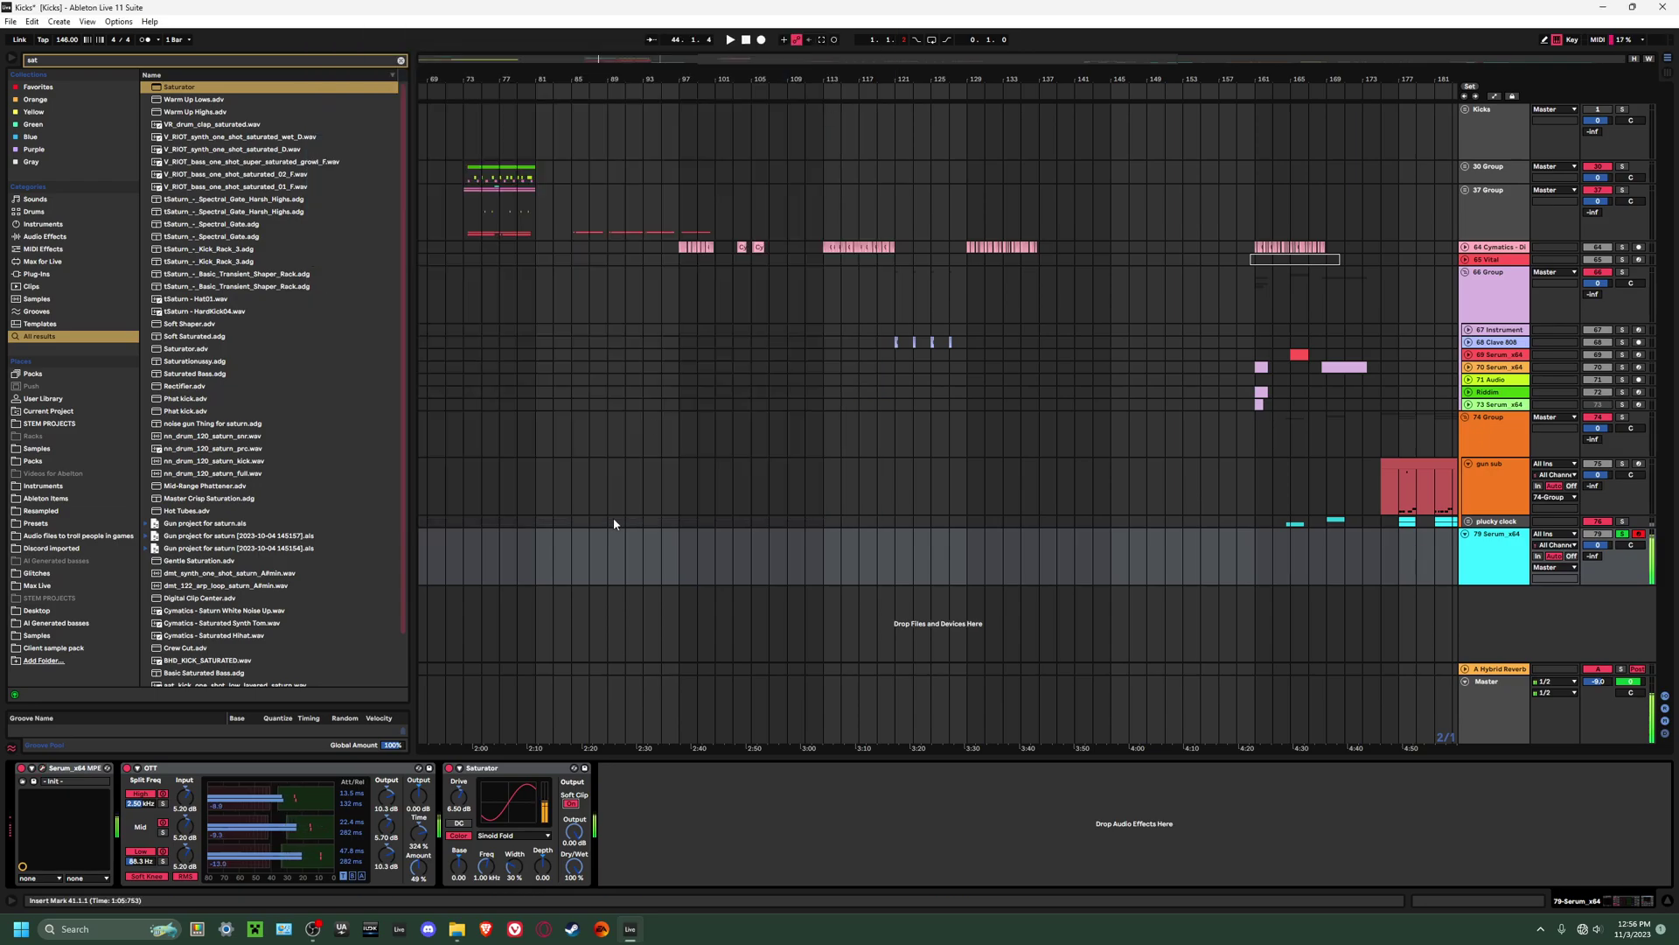
{"action": "key", "text": "ctrl+f"}
{"action": "type", "text": "eq"}
{"action": "key", "text": "Down"}
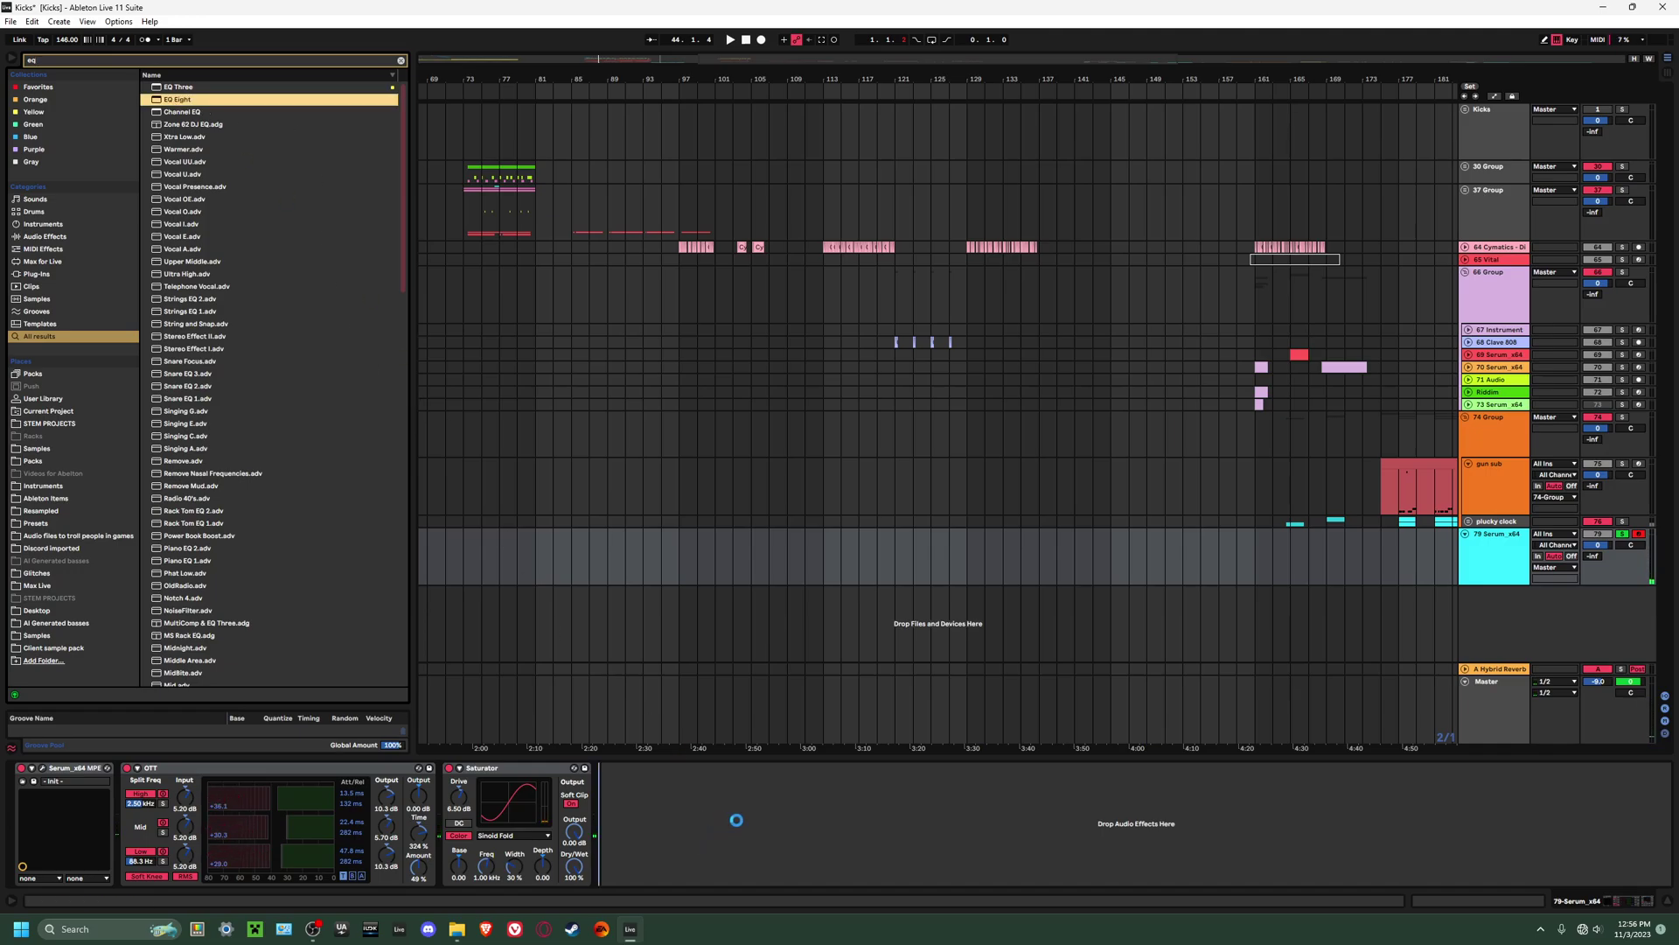
{"action": "left_click", "coordinate": [894, 819]}
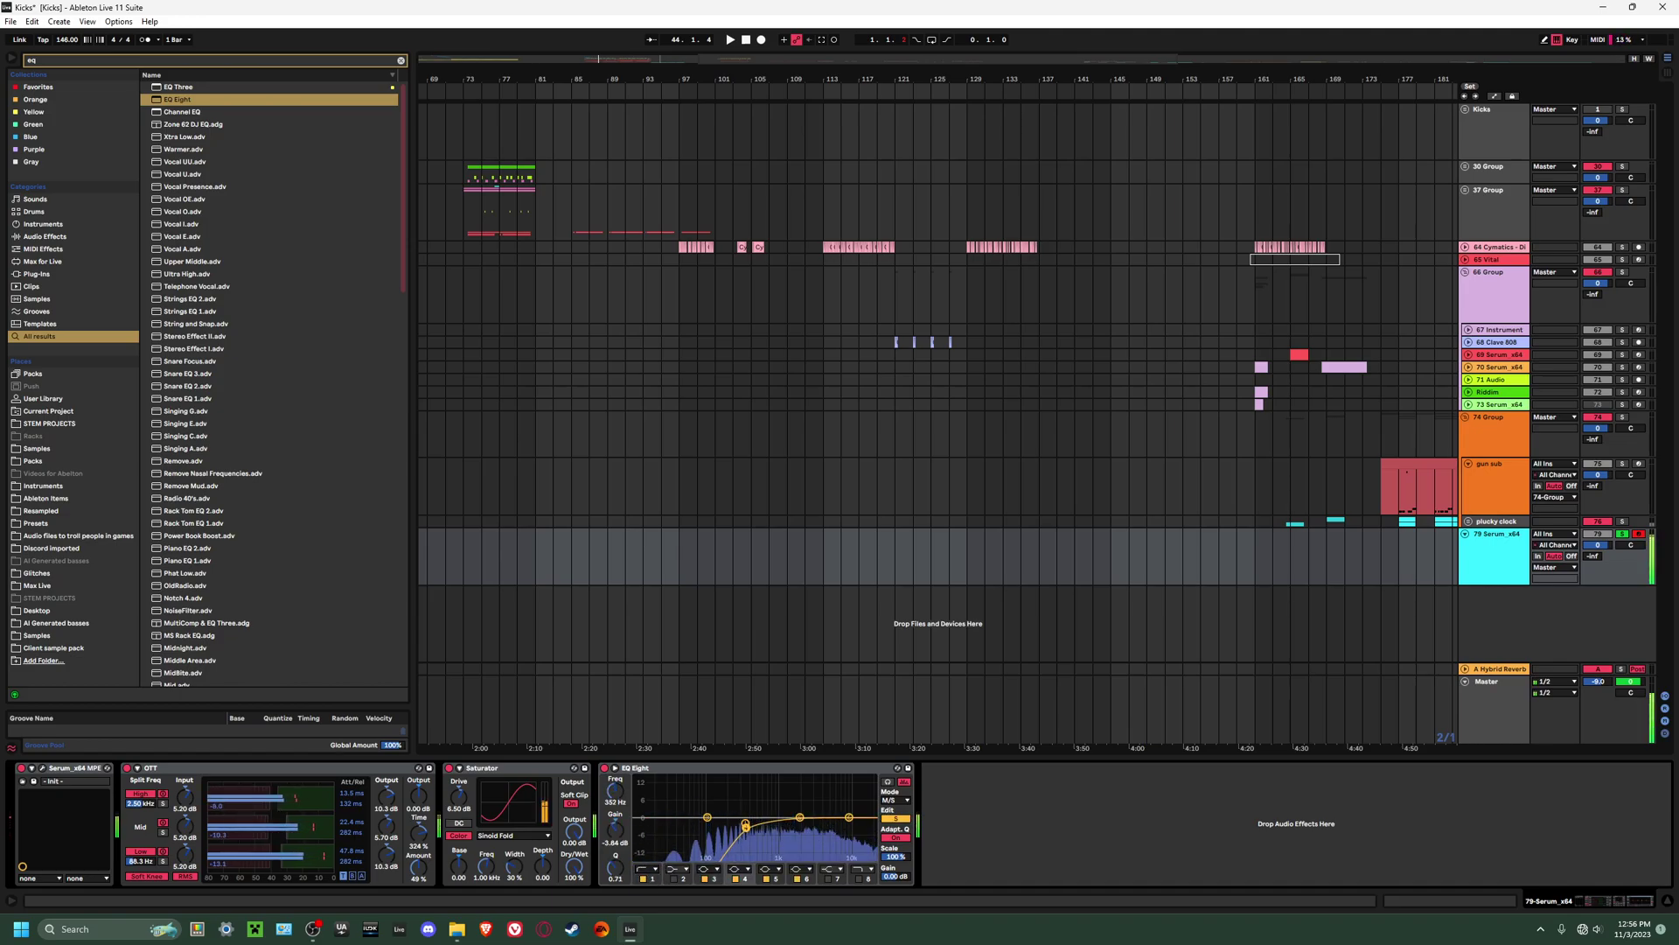
Enable Serum's EQ effect with a peak cut on the high band and modulate that band's frequency with LFO 1.
{"action": "left_click", "coordinate": [33, 783]}
{"action": "left_click", "coordinate": [471, 70]}
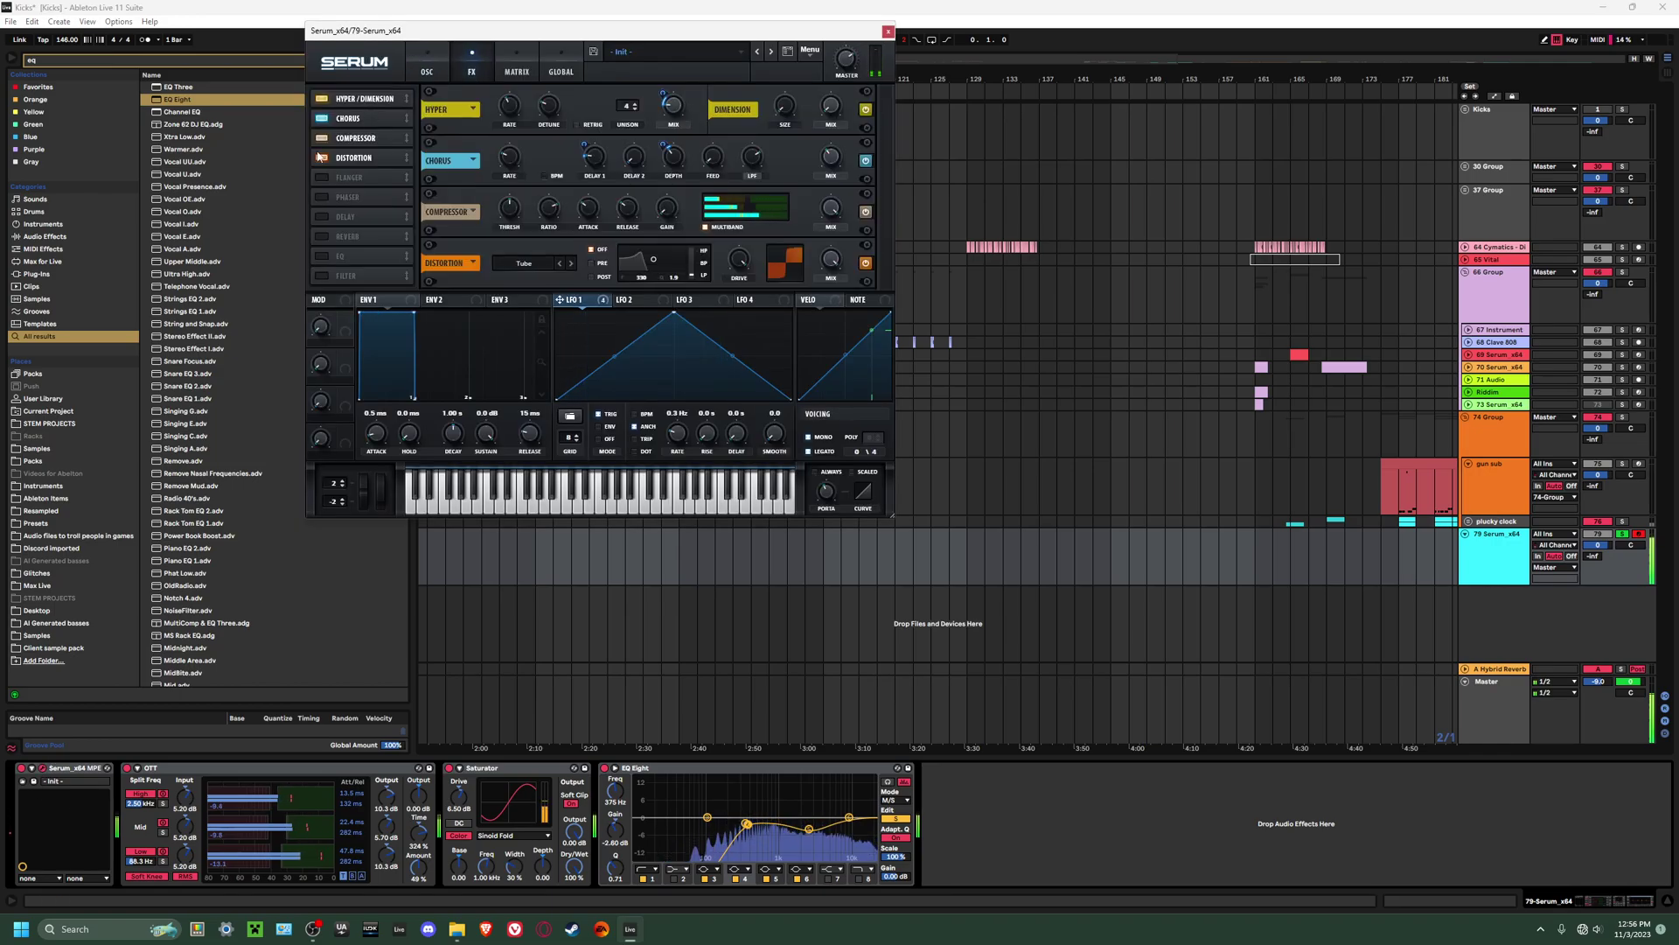
{"action": "left_click", "coordinate": [328, 255]}
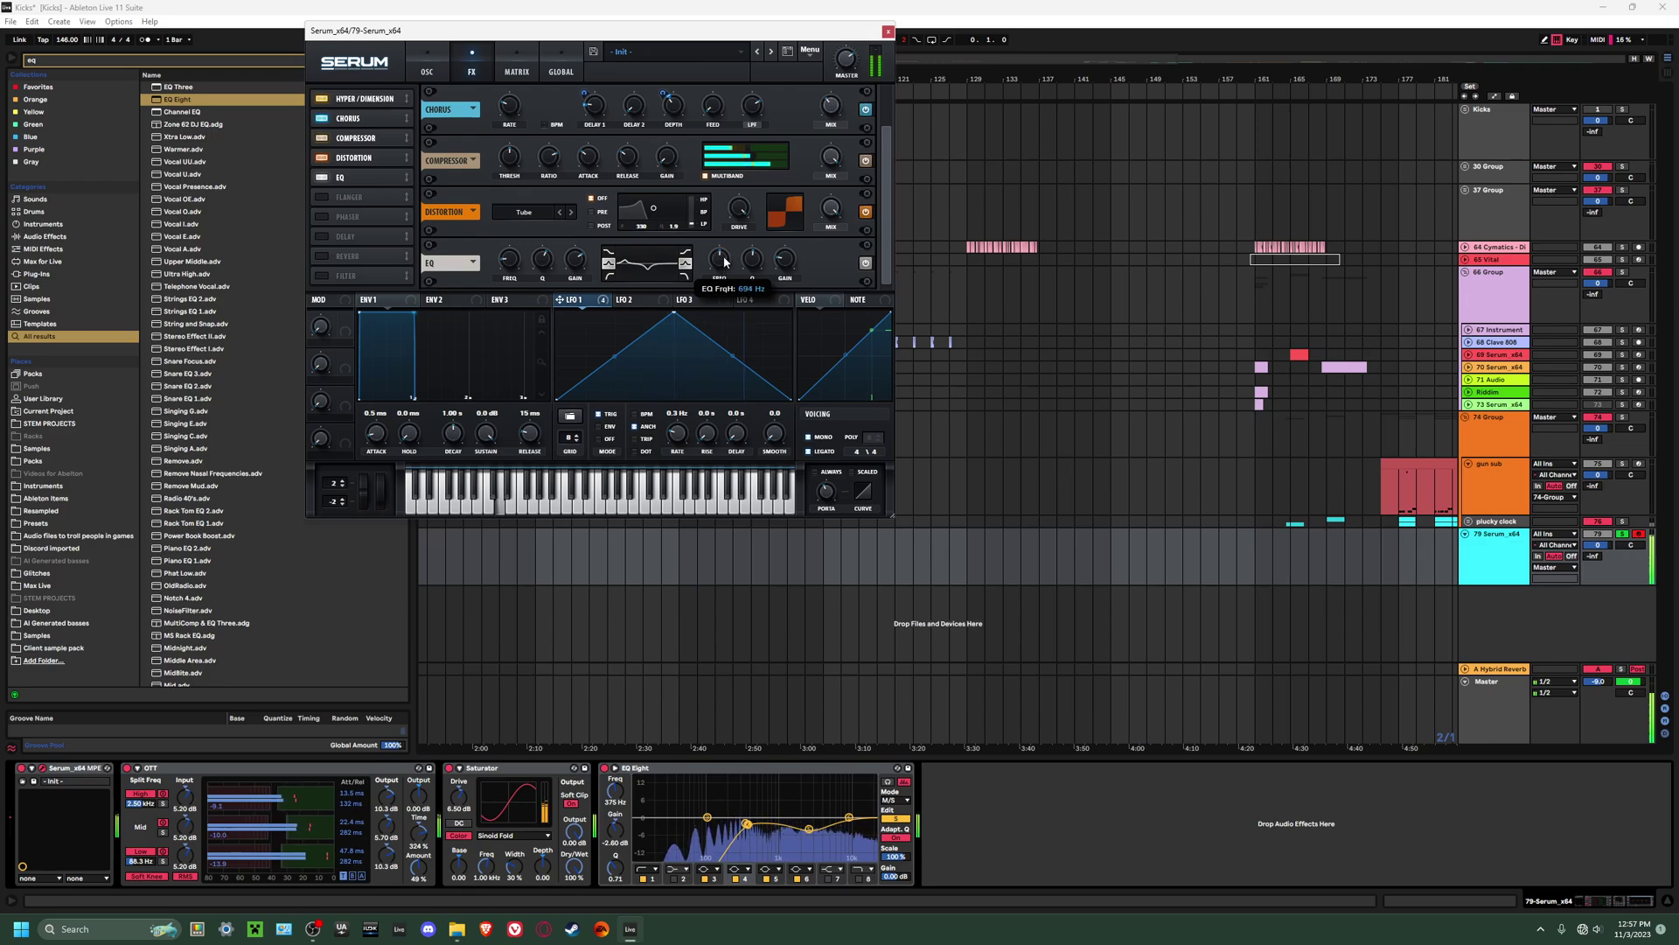
{"action": "left_click_drag", "start_coordinate": [560, 299], "coordinate": [719, 259]}
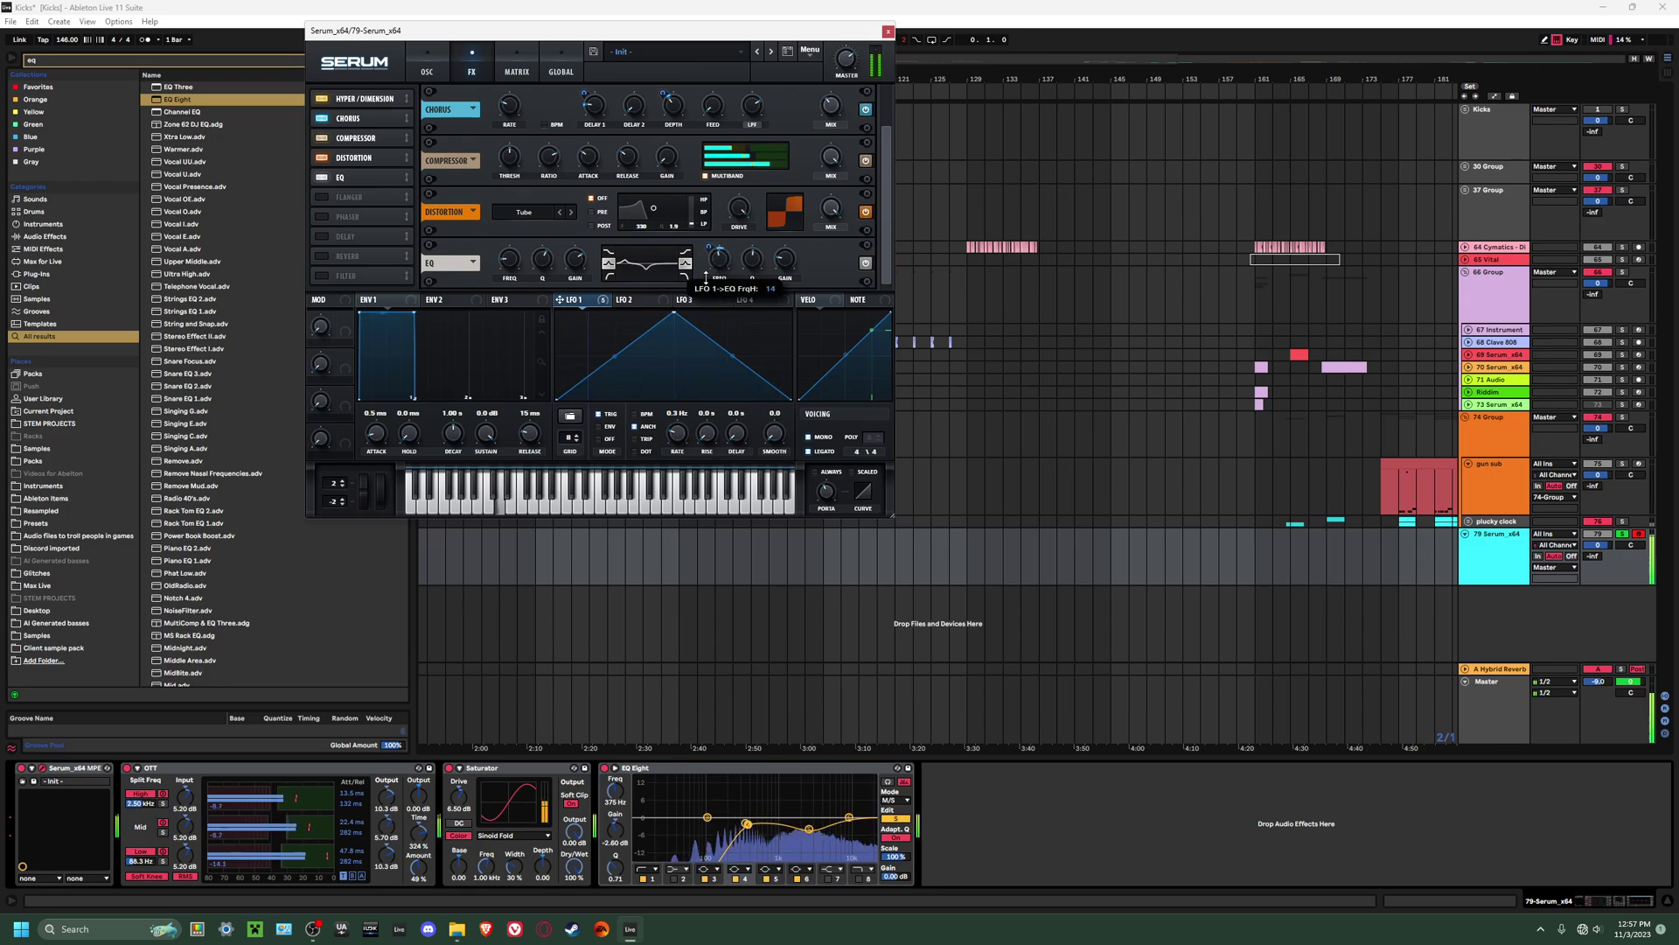
Adjust the Serum EQ high band's Q and LFO 1 modulation, and move the EQ ahead of the Compressor.
{"action": "left_click_drag", "start_coordinate": [754, 259], "coordinate": [766, 203]}
{"action": "left_click_drag", "start_coordinate": [732, 262], "coordinate": [735, 240]}
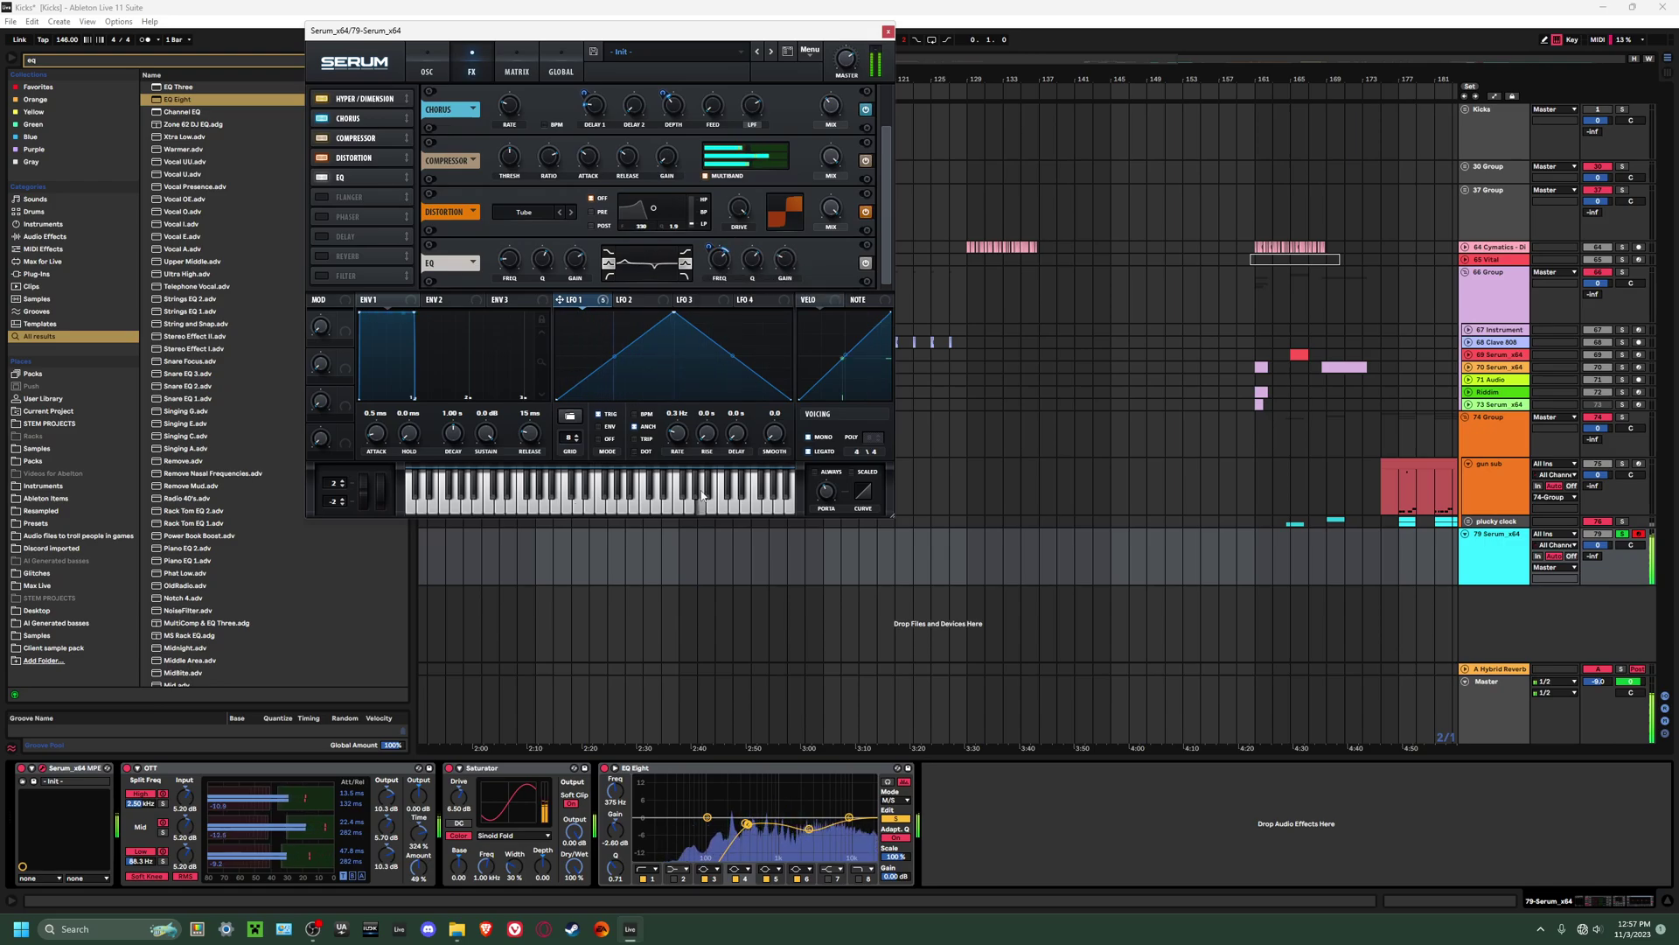
{"action": "left_click_drag", "start_coordinate": [358, 178], "coordinate": [358, 138]}
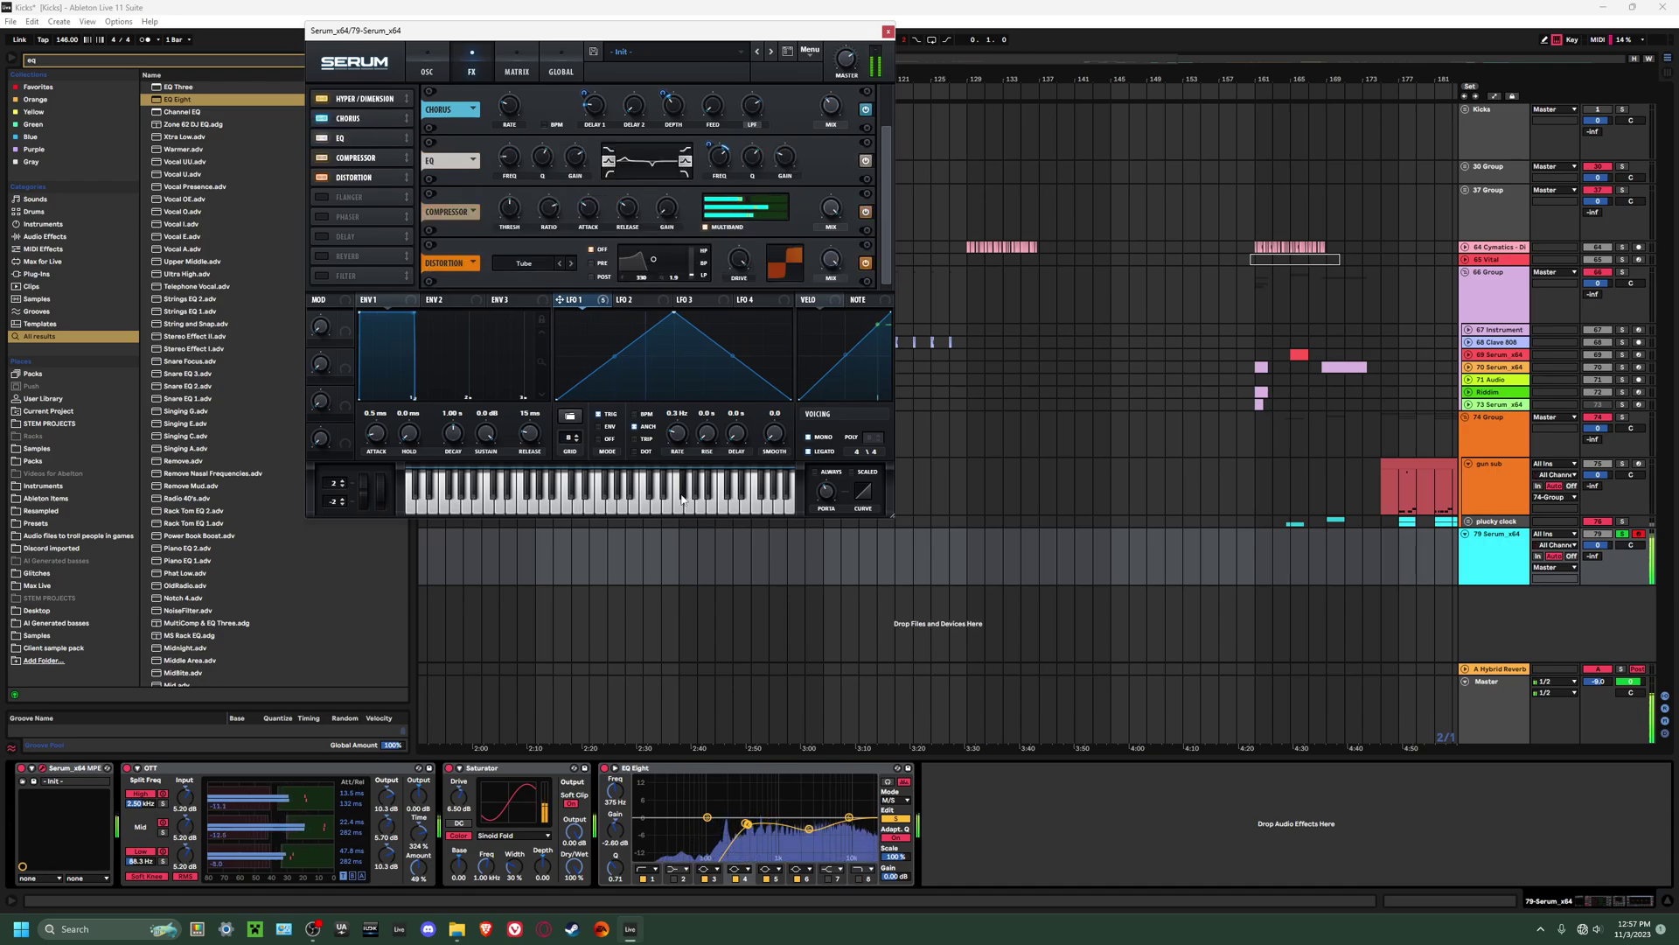
Place a copy of the Saturator after EQ Eight at the end of the device chain and audition it with test notes.
{"action": "left_click", "coordinate": [489, 768]}
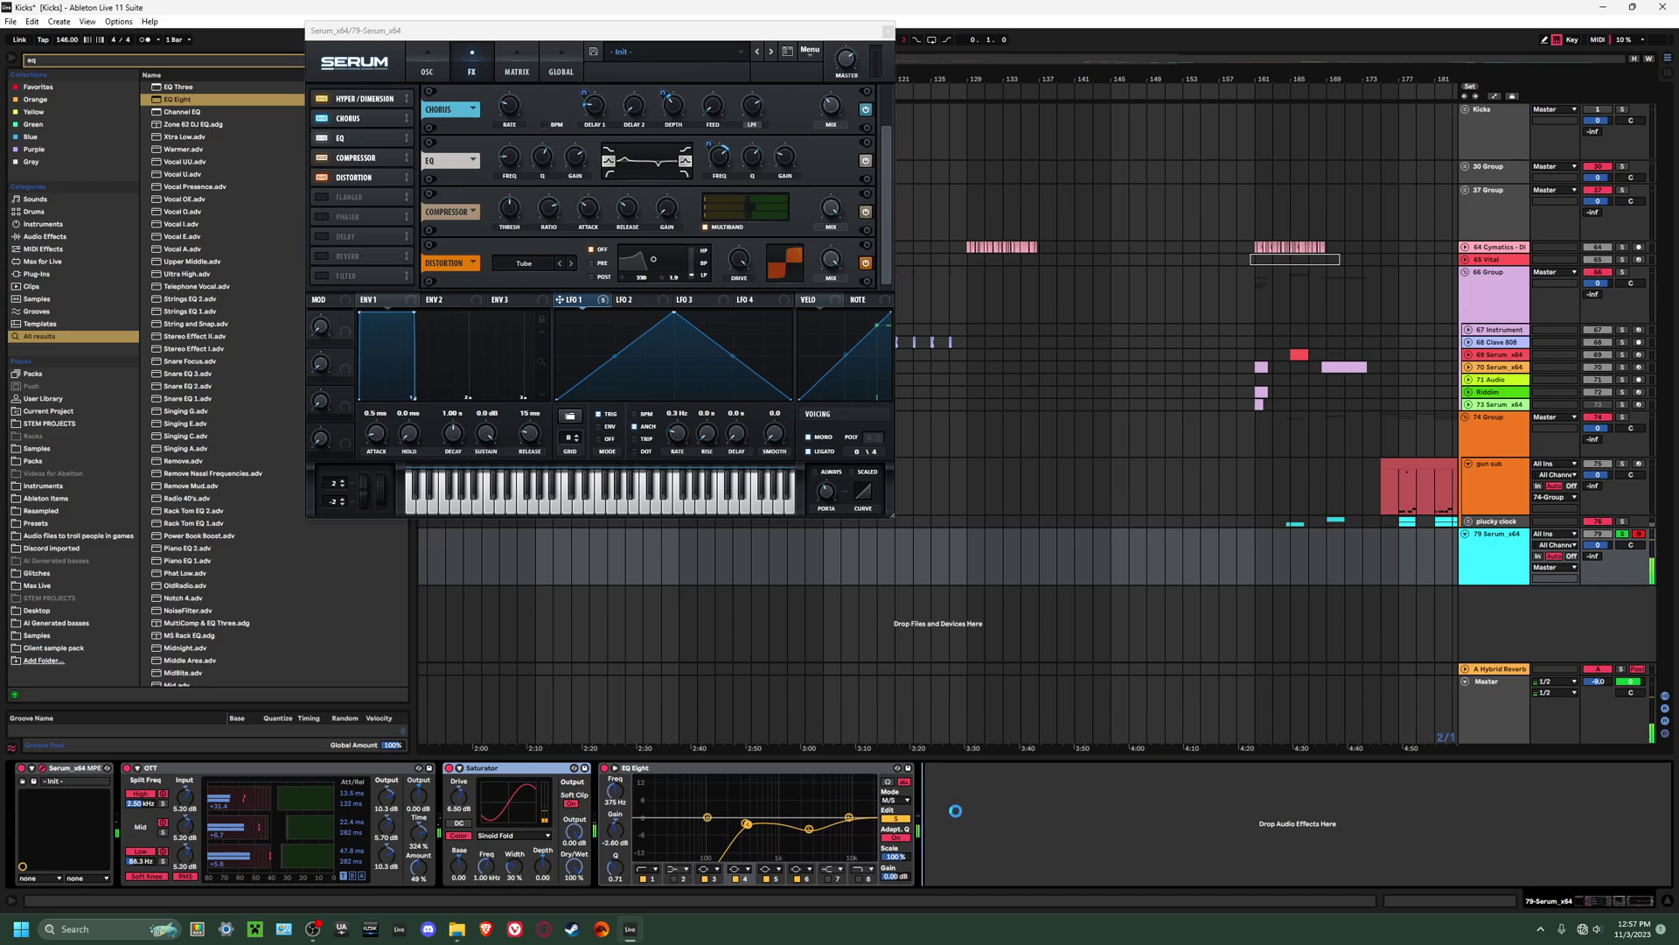
{"action": "left_click_drag", "start_coordinate": [955, 811], "coordinate": [955, 812]}
{"action": "left_click", "coordinate": [575, 498]}
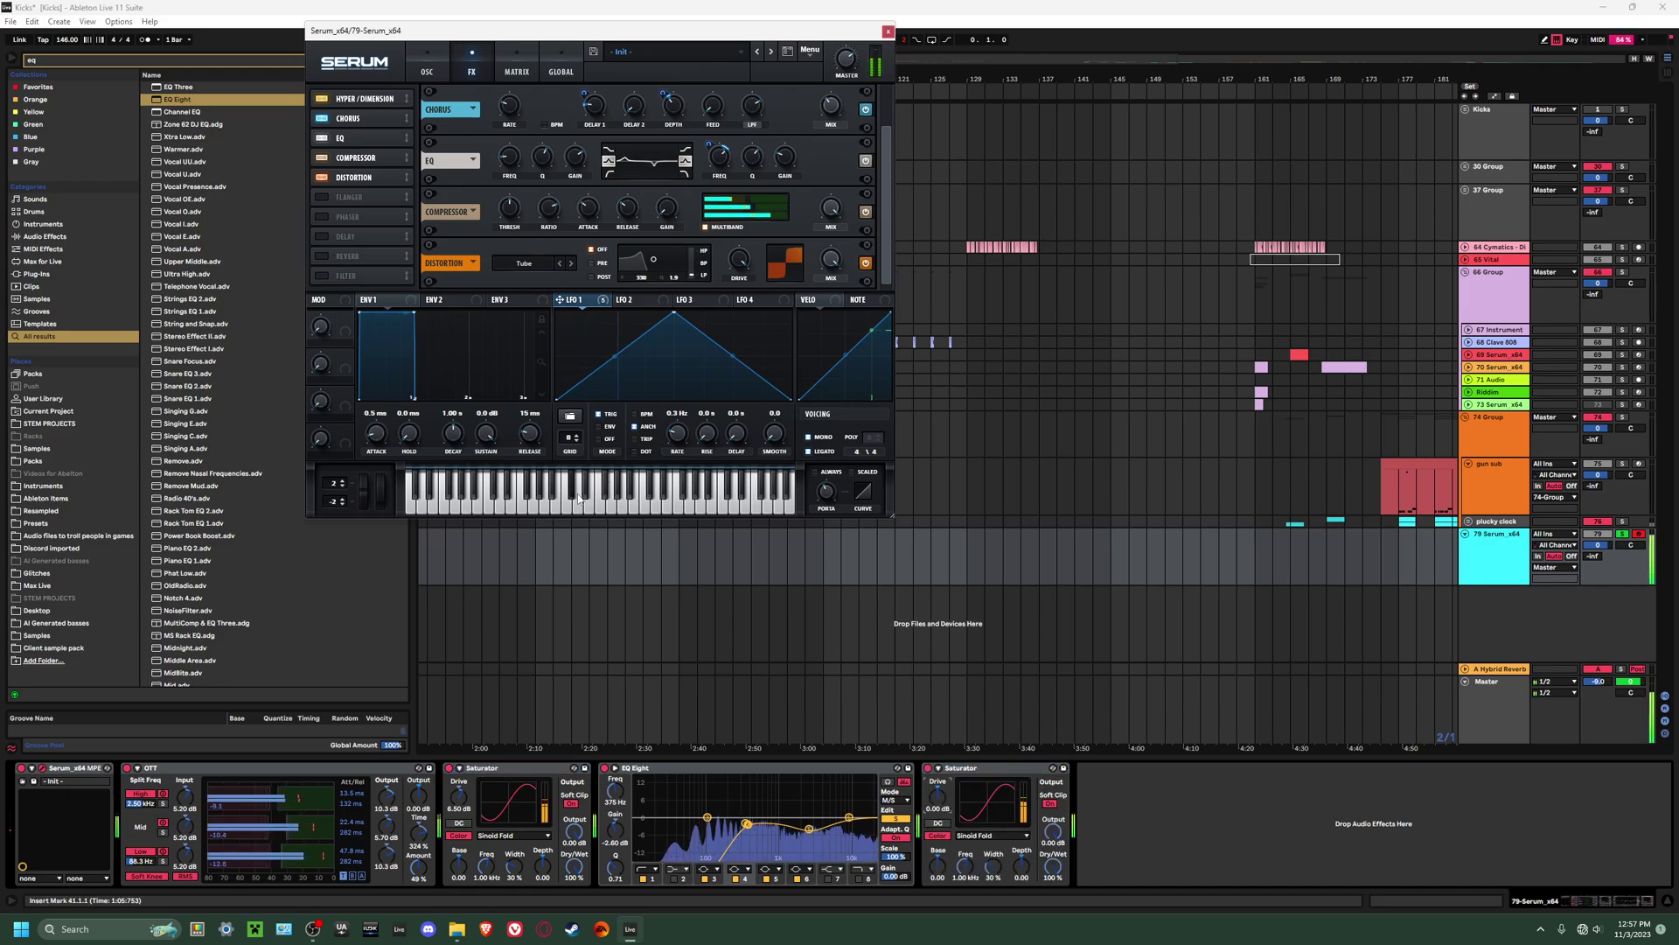
{"action": "left_click_drag", "start_coordinate": [567, 500], "coordinate": [638, 505]}
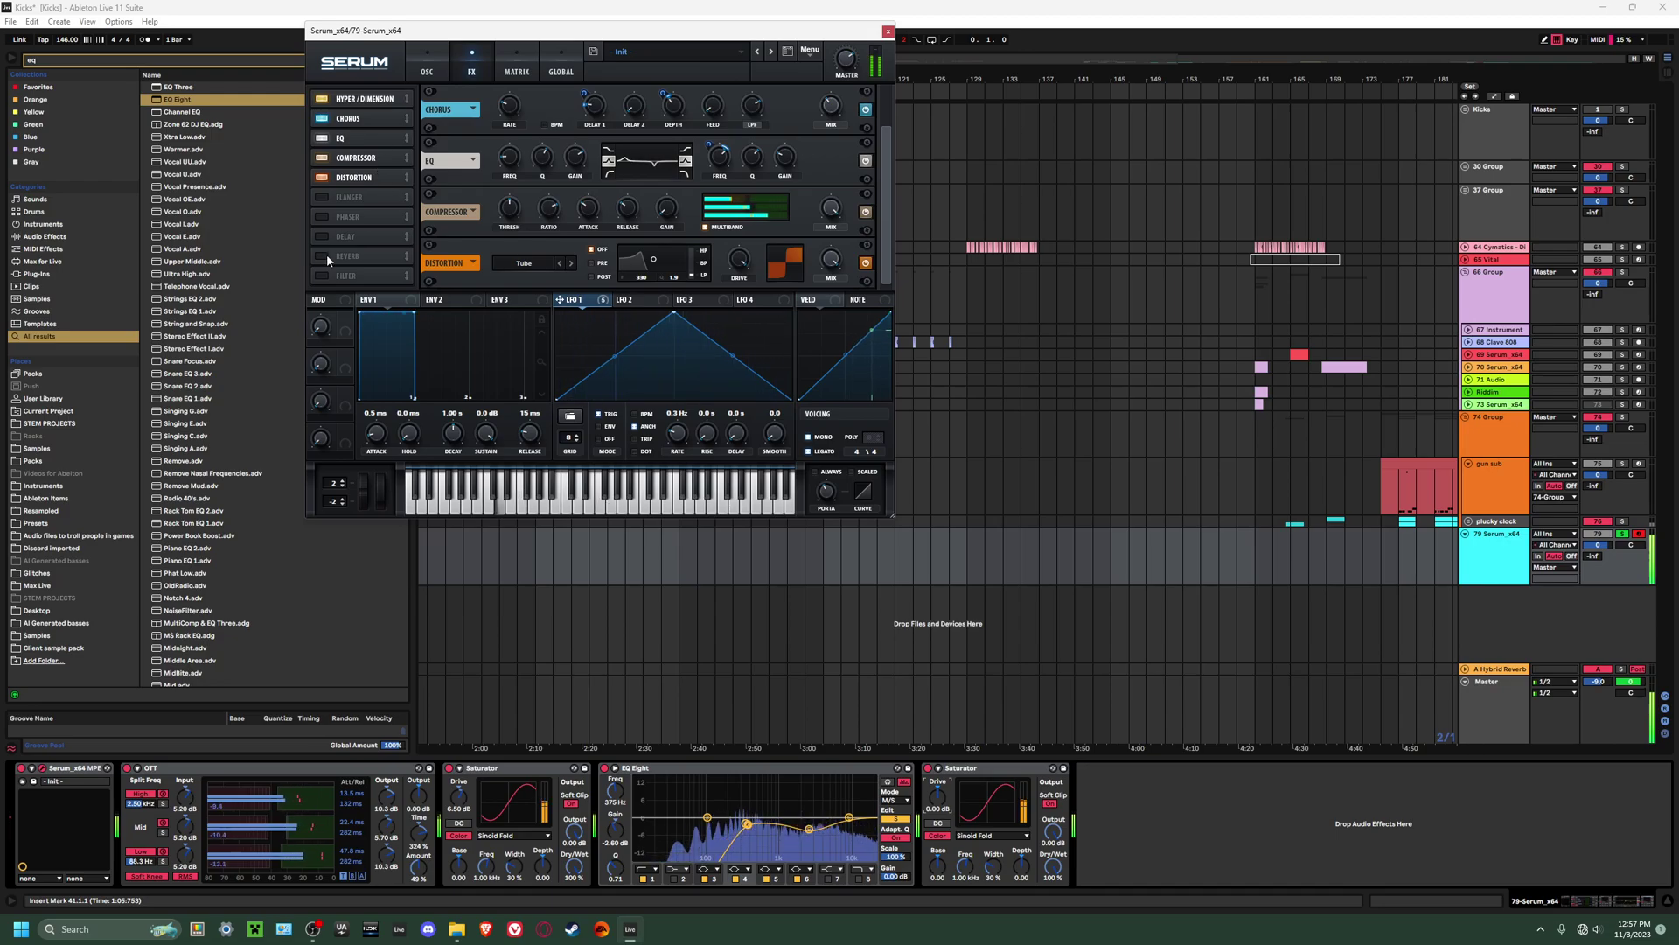
Enable Serum's Filter effect after the Distortion and play test notes across the keyboard to hear it.
{"action": "left_click", "coordinate": [322, 276]}
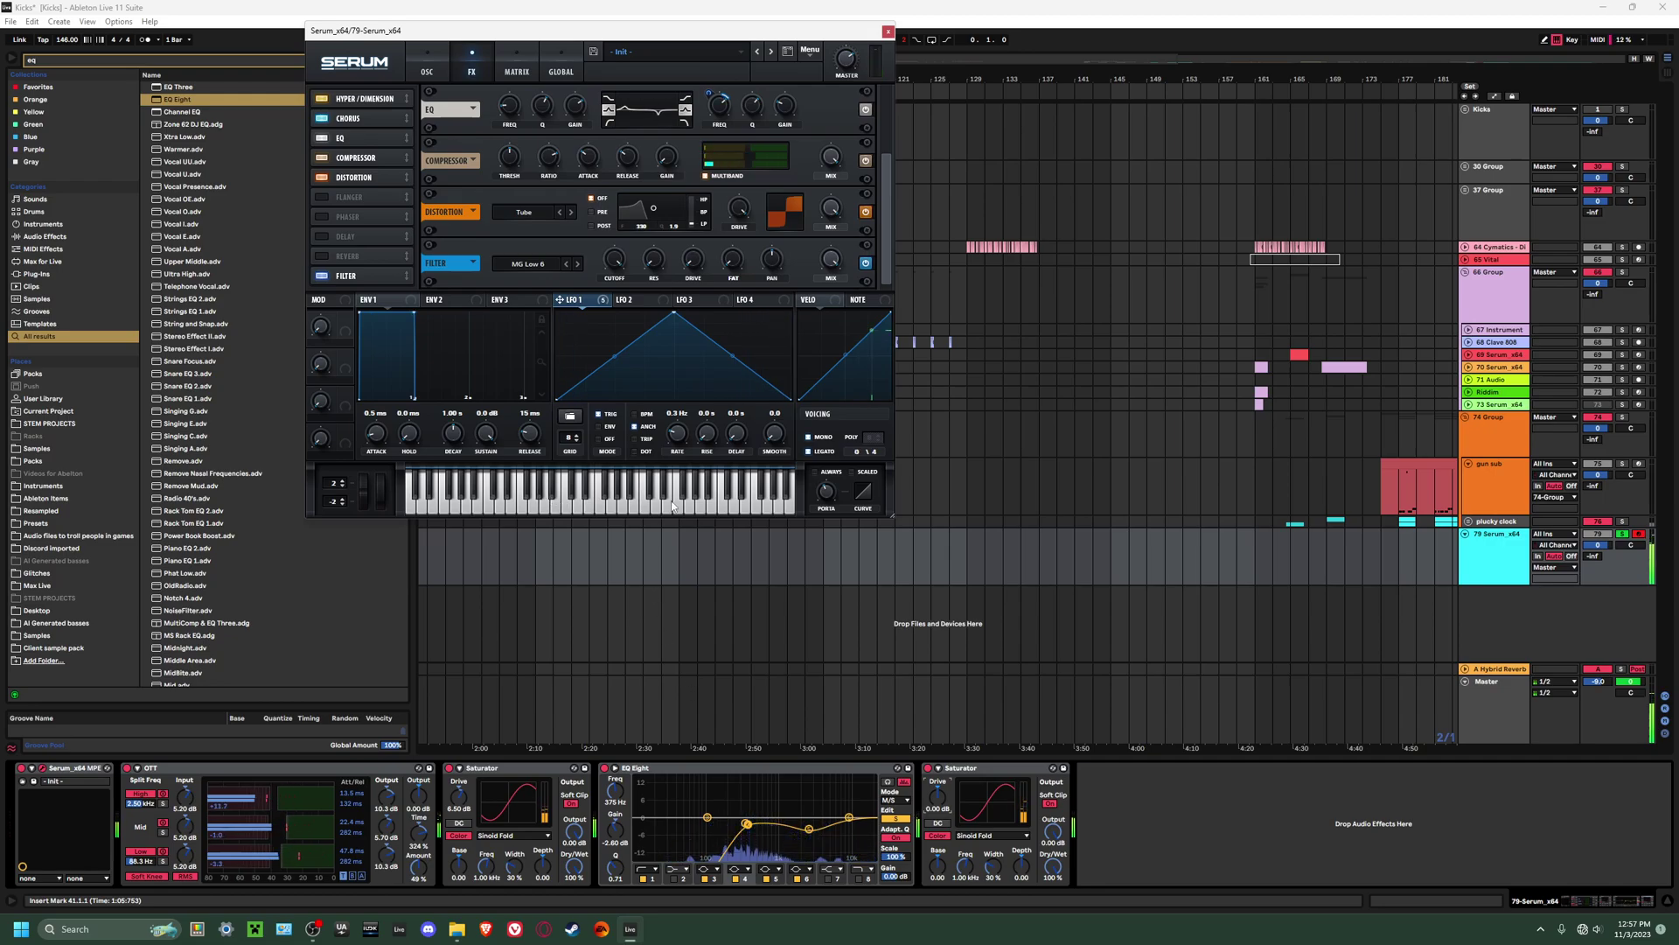
{"action": "left_click_drag", "start_coordinate": [683, 506], "coordinate": [502, 506]}
{"action": "left_click", "coordinate": [592, 509]}
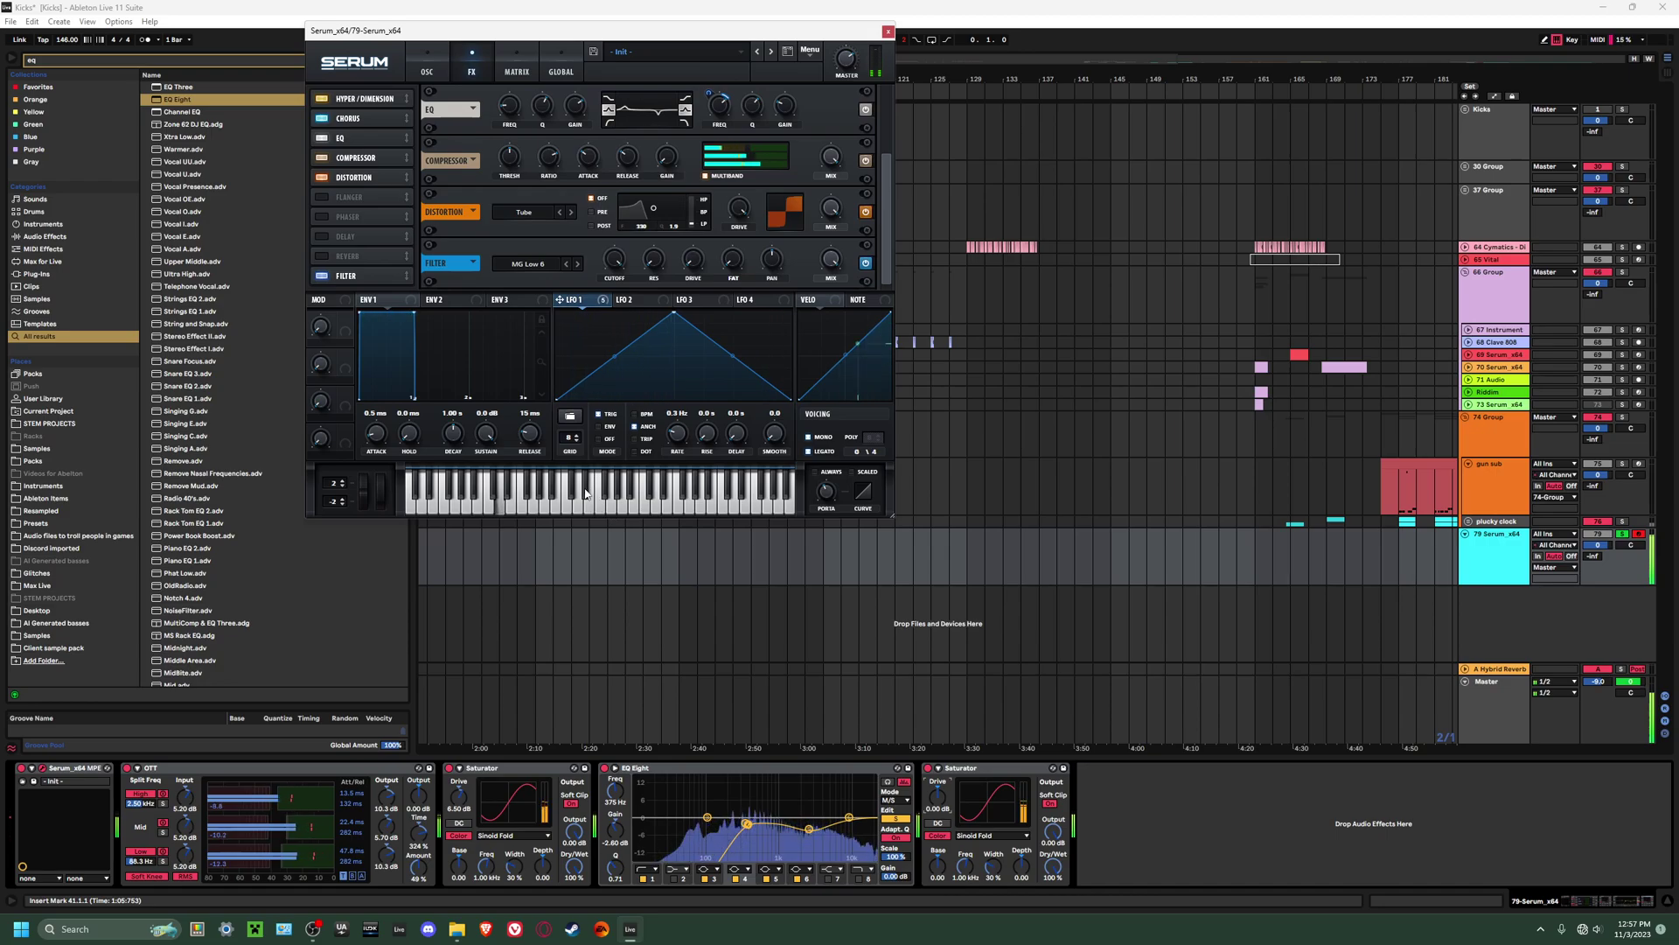
{"action": "left_click_drag", "start_coordinate": [585, 494], "coordinate": [503, 509]}
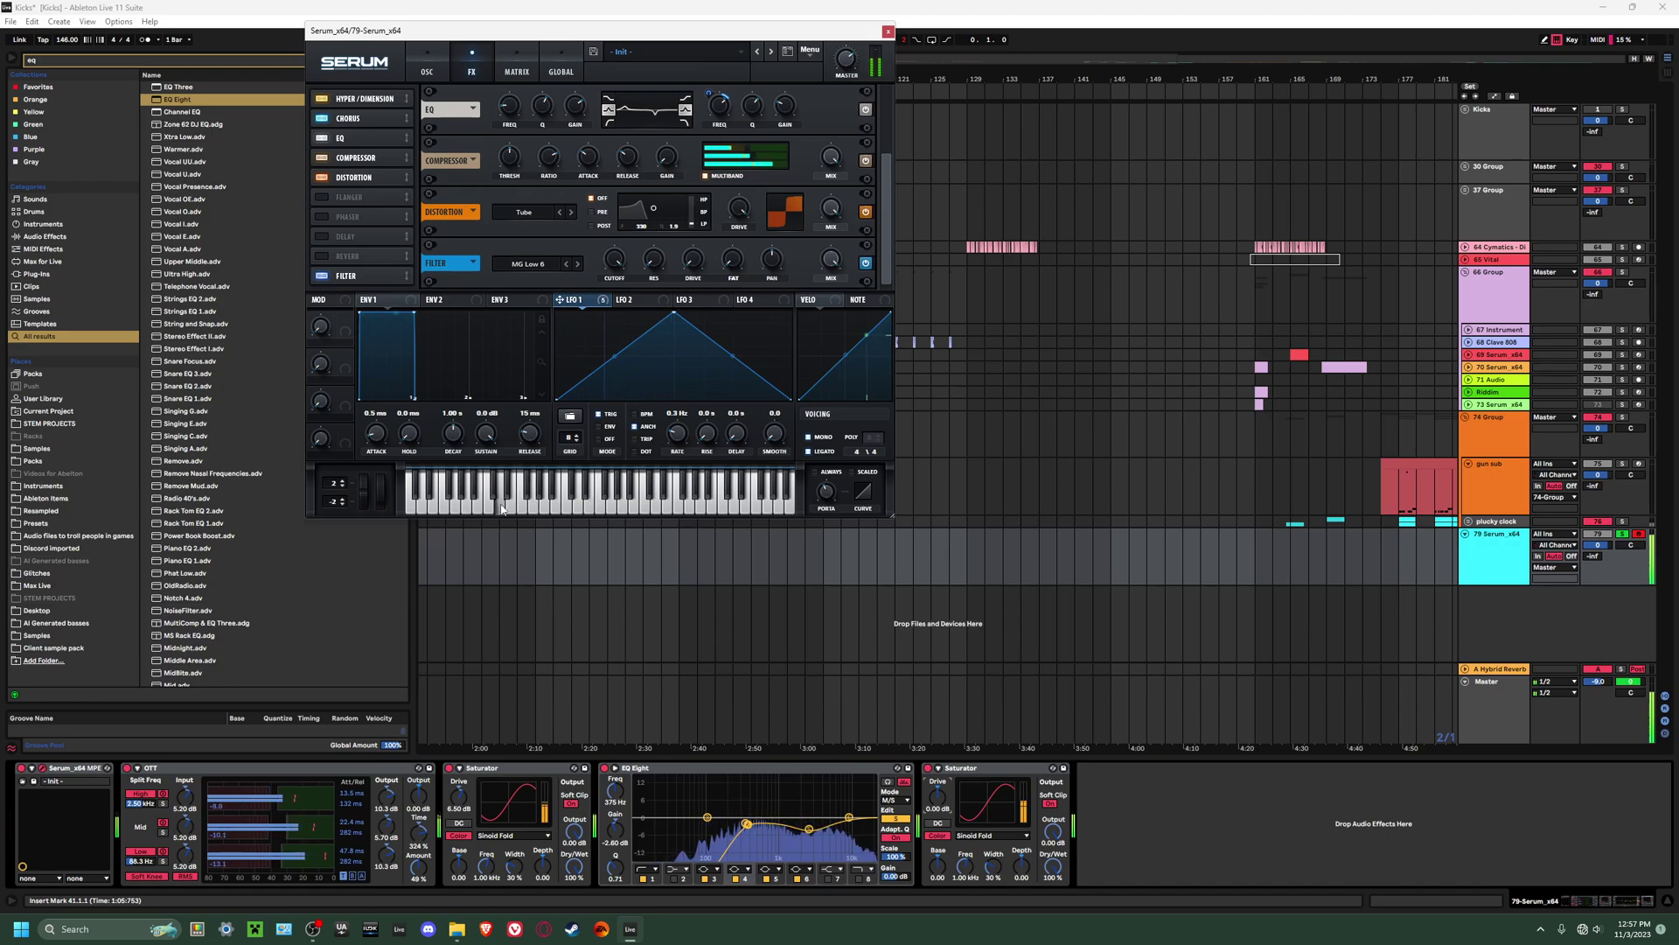